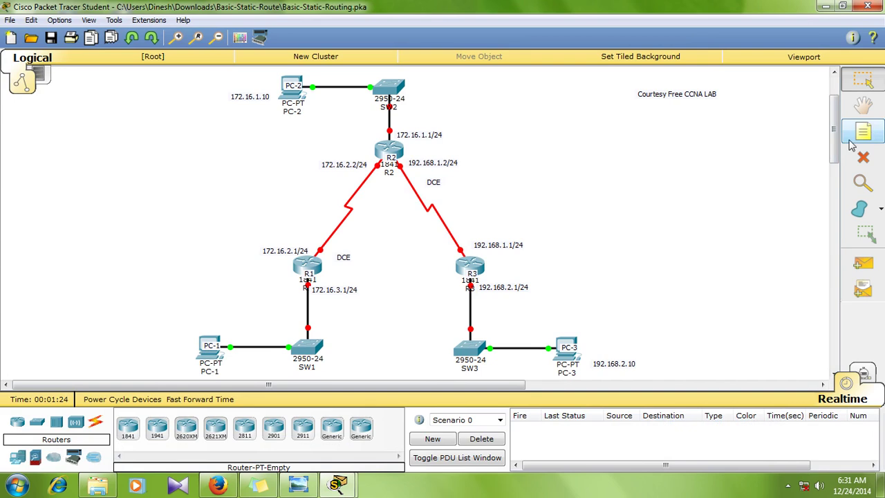
# Step: Bring the PT Activity instructions window to the front and maximize it
pyautogui.scroll(-2, 839, 145)
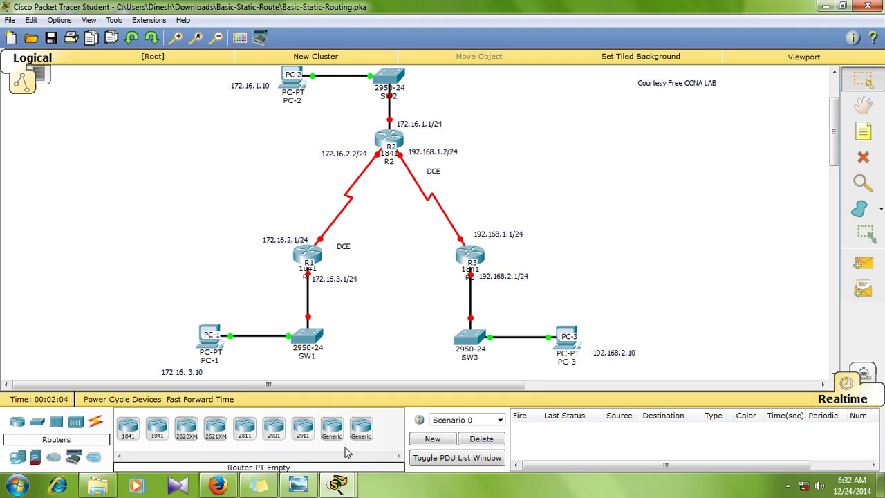
pyautogui.moveTo(338, 484)
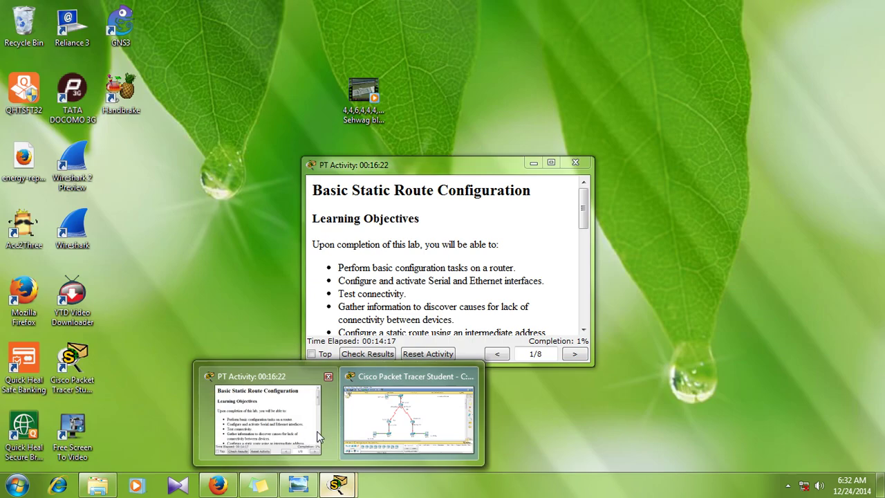
pyautogui.click(317, 430)
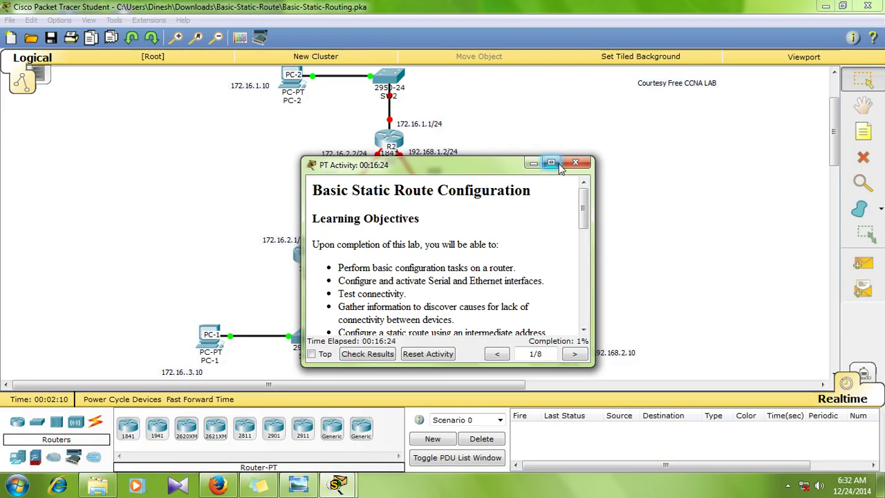
pyautogui.click(551, 162)
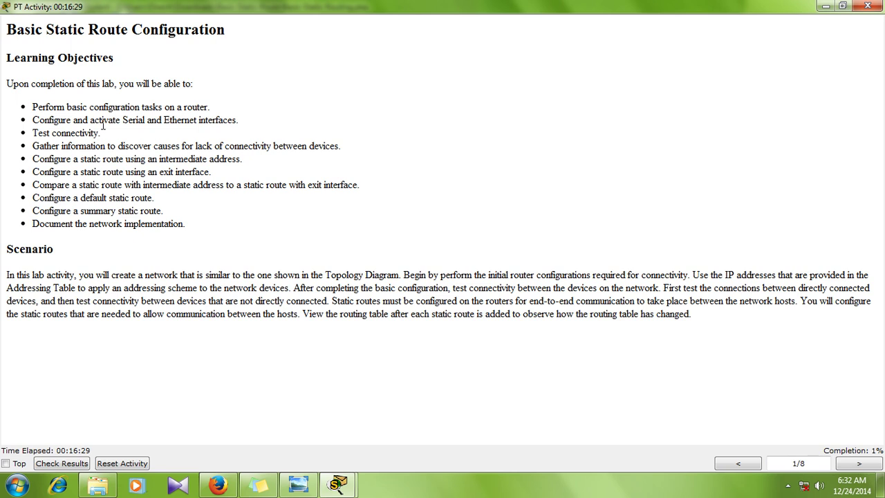
# Step: Read through the lab objectives, highlighting each from interfaces to summary static routes
pyautogui.moveTo(32, 107); pyautogui.dragTo(215, 95)
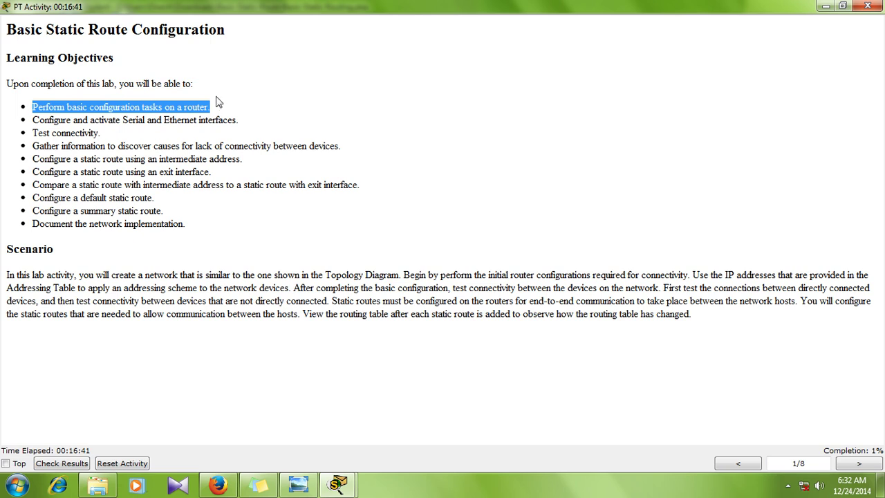
pyautogui.click(219, 112)
pyautogui.moveTo(235, 120); pyautogui.dragTo(31, 119)
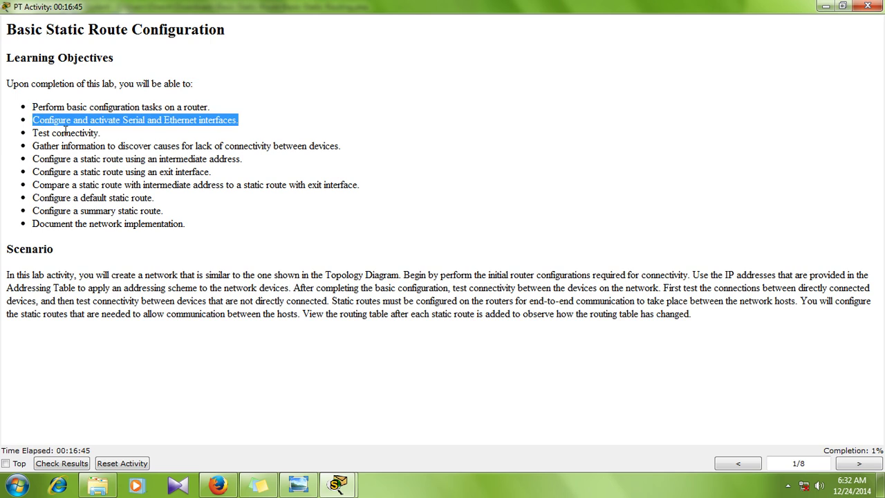
pyautogui.moveTo(101, 135); pyautogui.dragTo(32, 134)
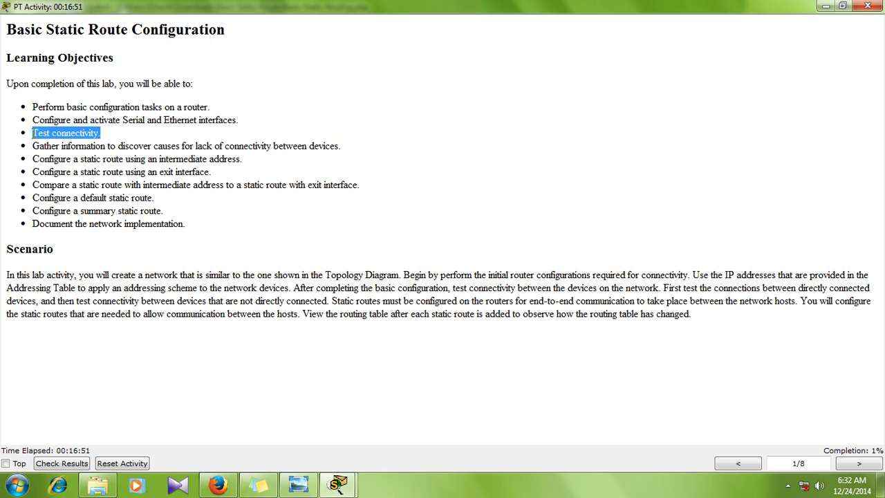
pyautogui.moveTo(38, 146); pyautogui.dragTo(340, 146)
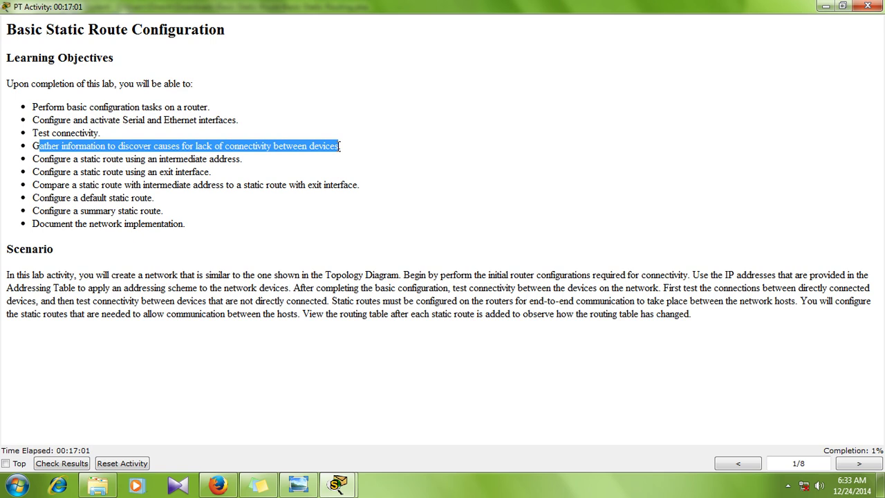
pyautogui.moveTo(239, 160); pyautogui.dragTo(145, 160)
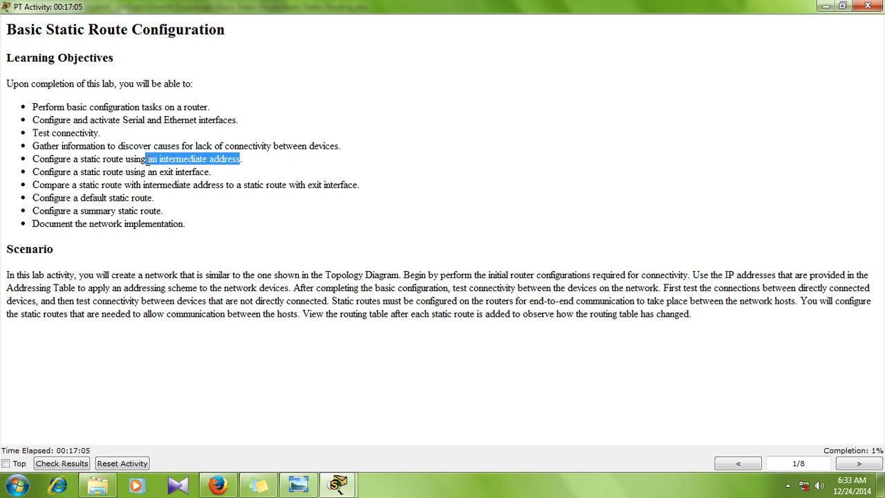
pyautogui.moveTo(210, 172); pyautogui.dragTo(120, 170)
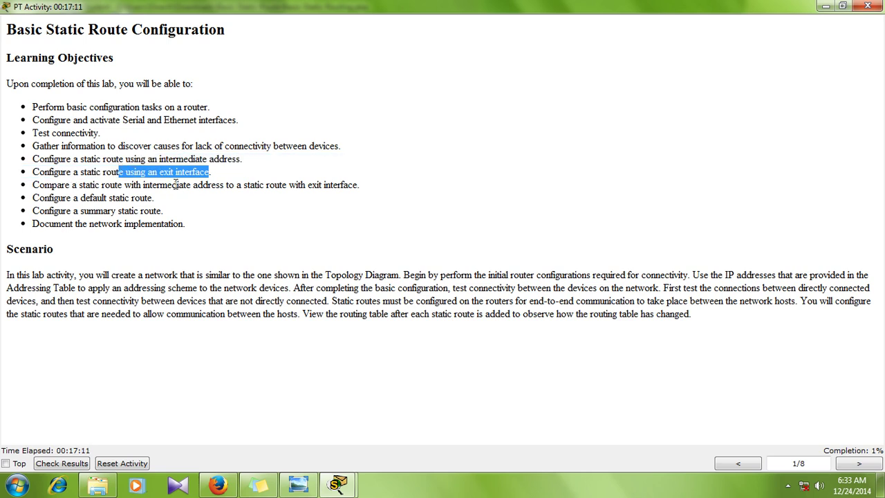
pyautogui.click(175, 184)
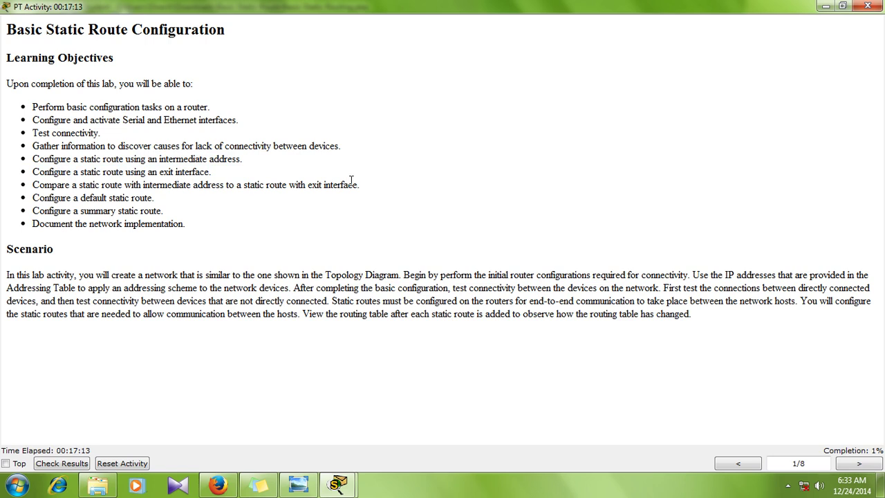
pyautogui.moveTo(359, 184); pyautogui.dragTo(235, 180)
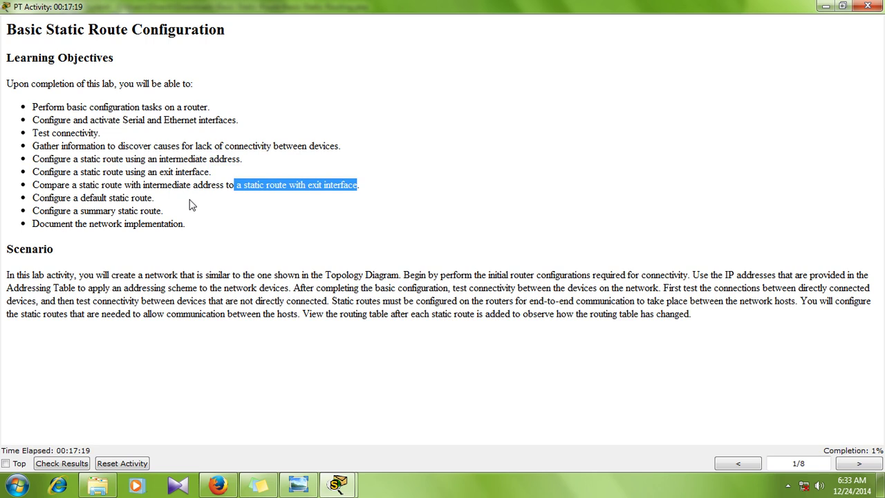
pyautogui.moveTo(159, 200); pyautogui.dragTo(119, 224)
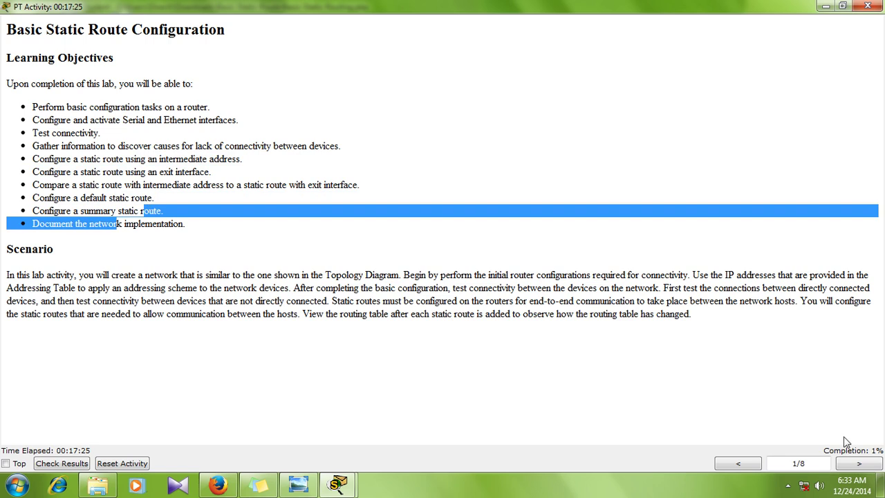
# Step: Advance the instructions to page 2/8, Perform Basic Router Configuration, and return to the topology
pyautogui.click(857, 466)
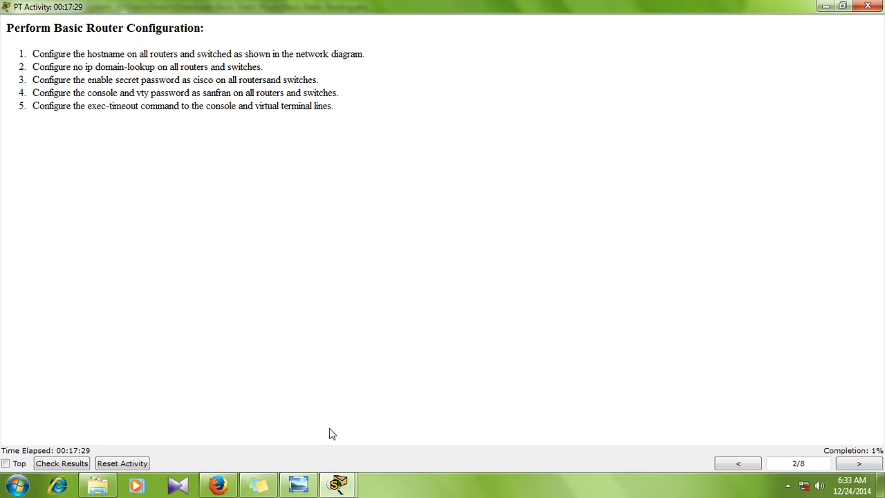
pyautogui.moveTo(339, 484)
pyautogui.click(377, 444)
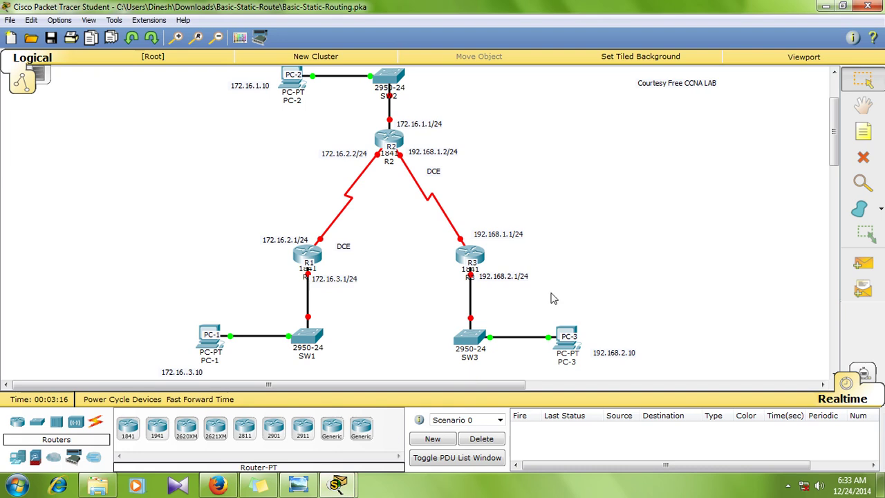
# Step: Open PC-1's Desktop IP Configuration settings
pyautogui.click(218, 353)
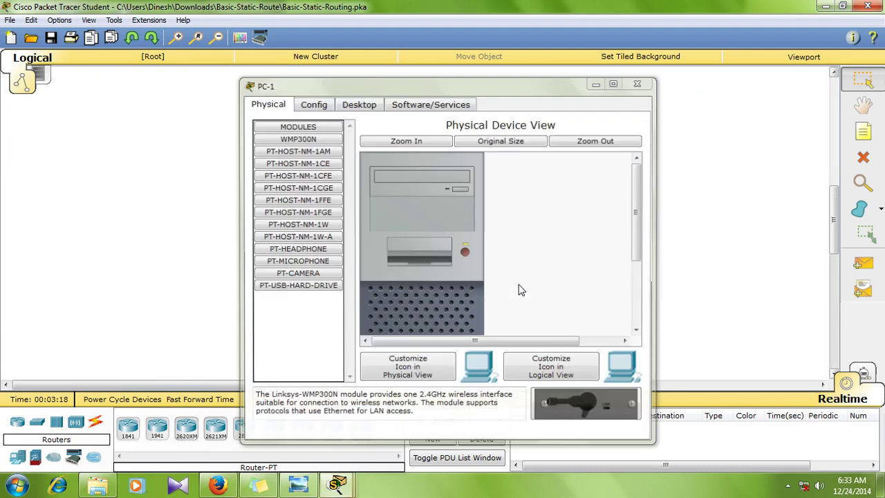
pyautogui.moveTo(354, 489)
pyautogui.click(471, 408)
pyautogui.click(373, 103)
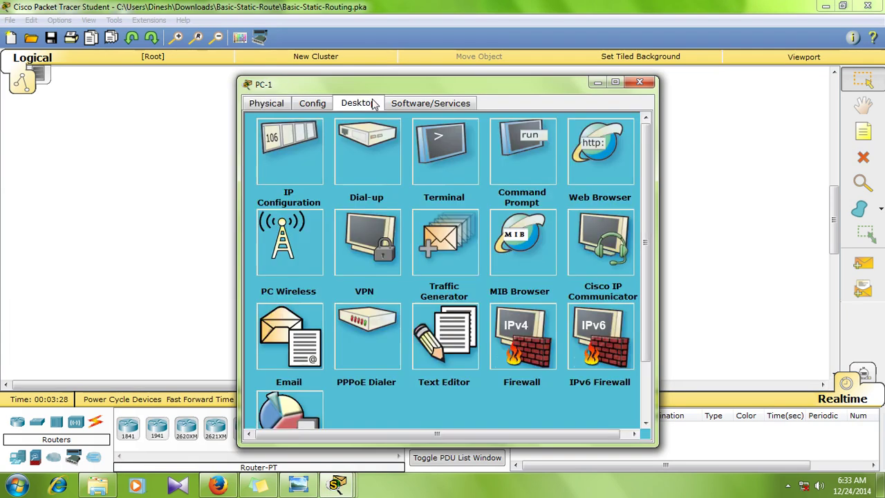
pyautogui.click(302, 141)
# Step: Enter IP 172.16.3.10, mask 255.255.255.0 and gateway 172.16.3.1 for PC-1
pyautogui.write('172.16.3.10')
pyautogui.press('Tab')
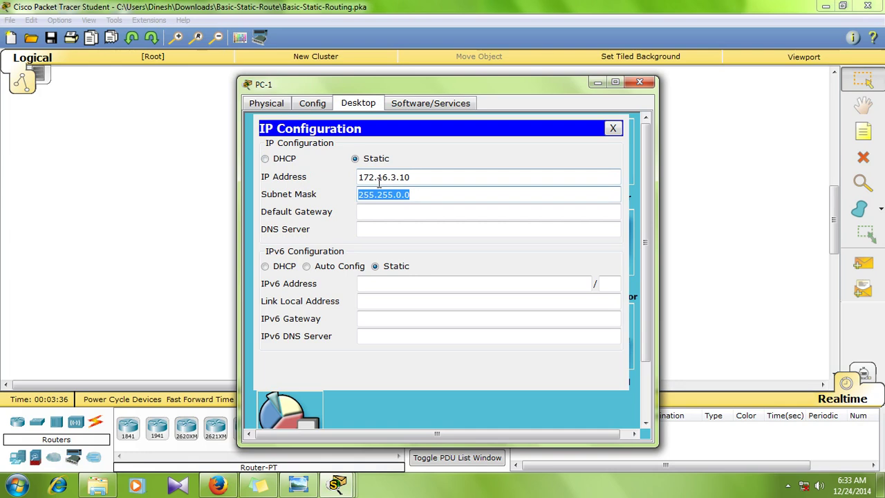
pyautogui.click(402, 198)
pyautogui.press('BackSpace')
pyautogui.write('255.')
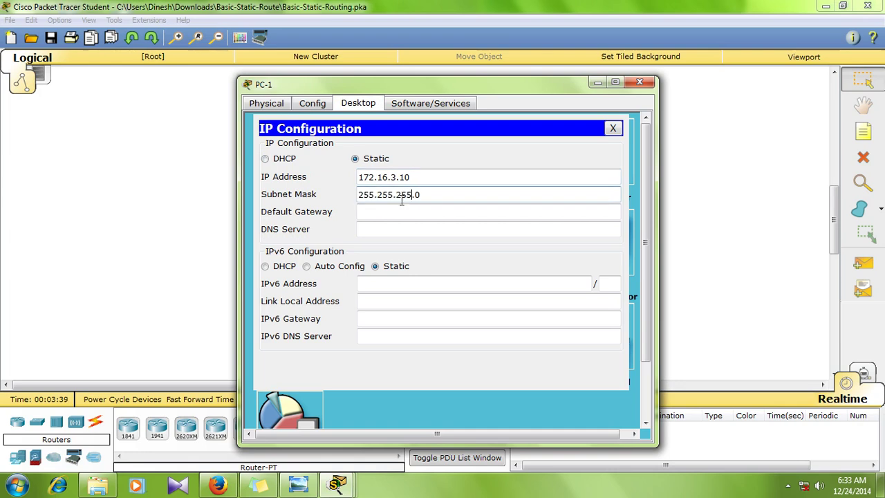
pyautogui.click(397, 214)
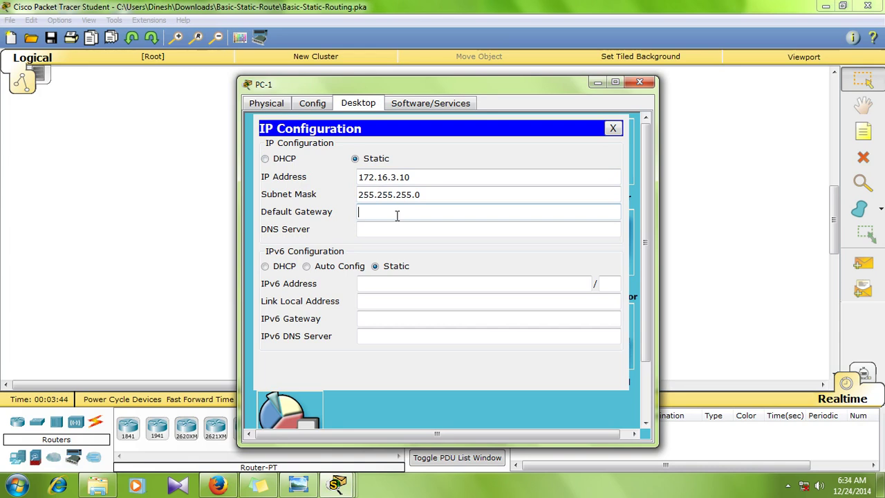
pyautogui.write('172.16.3.1')
pyautogui.click(612, 129)
# Step: Close PC-1's window and open PC-3's Desktop IP Configuration
pyautogui.click(640, 83)
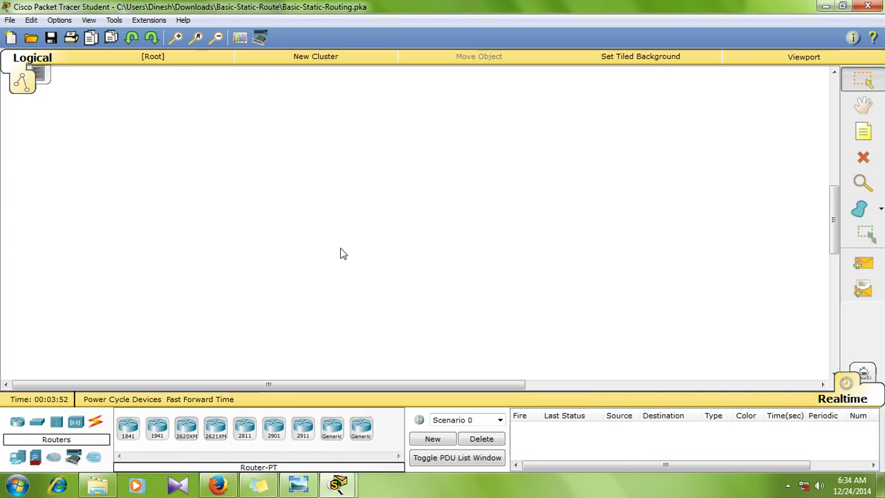
pyautogui.moveTo(835, 216); pyautogui.dragTo(835, 130)
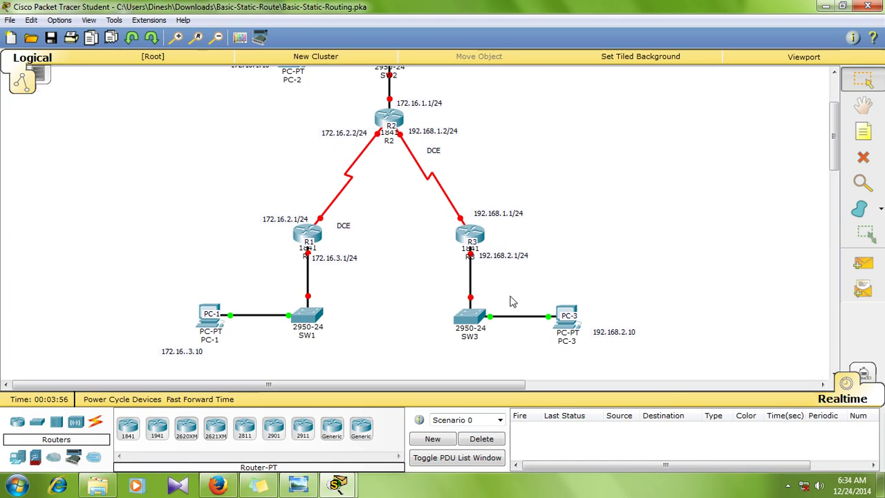
pyautogui.click(571, 334)
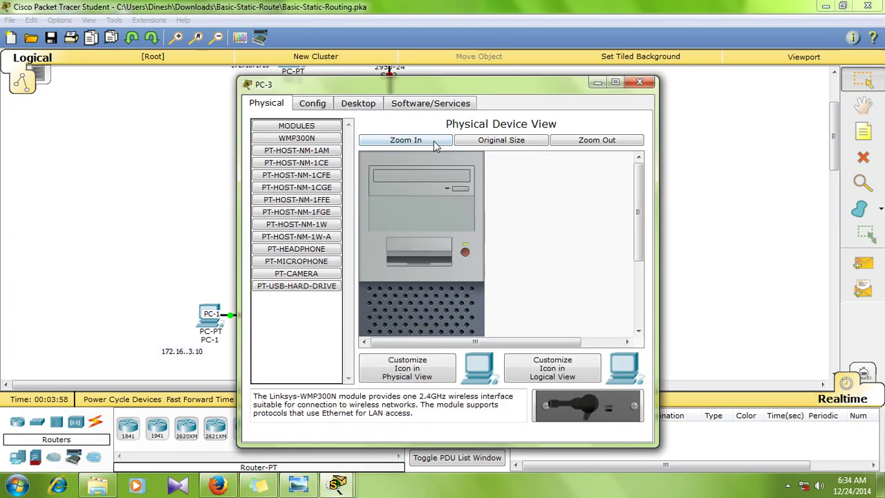
pyautogui.click(358, 105)
pyautogui.click(290, 161)
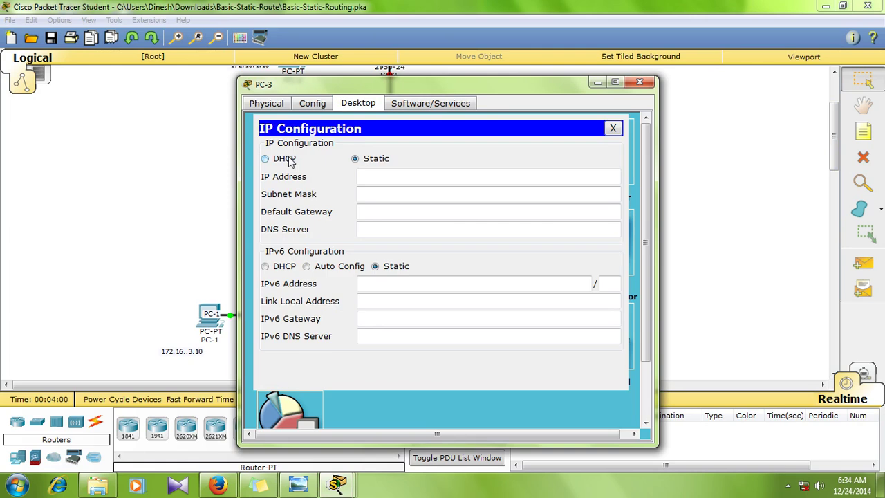
# Step: Enter IP 192.168.2.10, mask 255.255.255.0 and gateway 192.168.2.1 for PC-3
pyautogui.click(361, 177)
pyautogui.write('192.168.2')
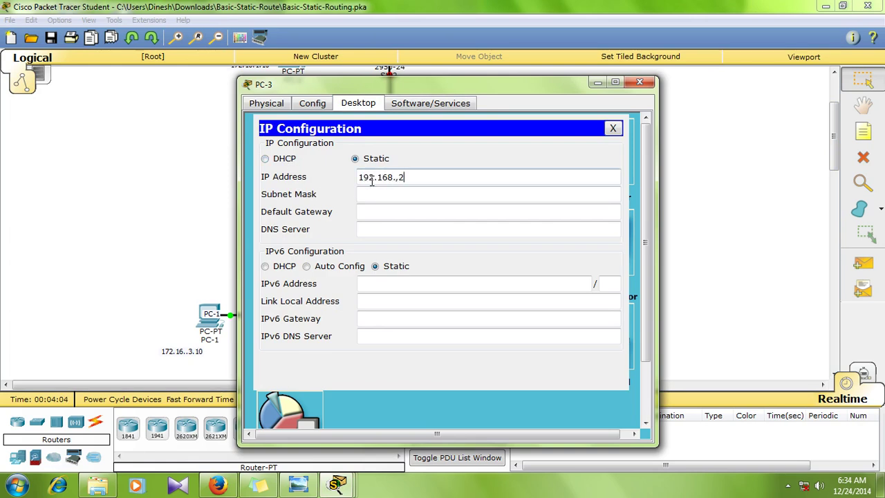
pyautogui.write('.10')
pyautogui.press('Tab')
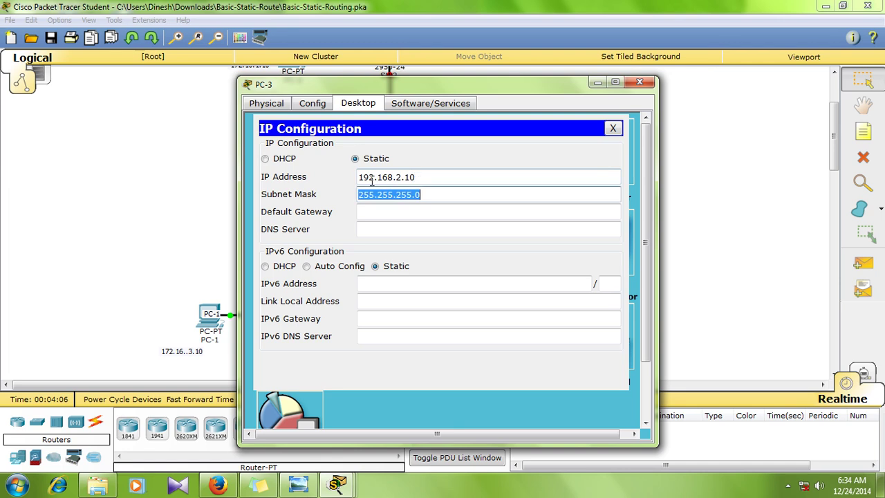
pyautogui.press('Tab')
pyautogui.write('192.168.2.1')
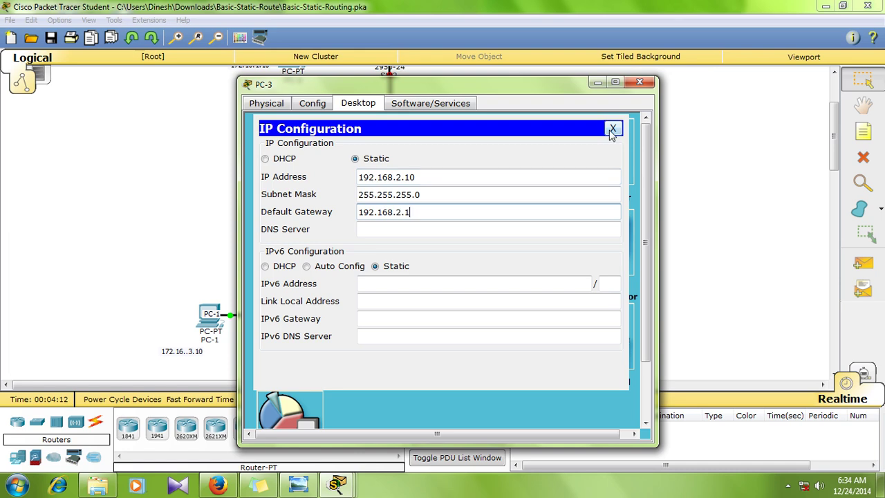
pyautogui.click(612, 129)
# Step: Close PC-3's window and open PC-2's Desktop IP Configuration
pyautogui.click(639, 83)
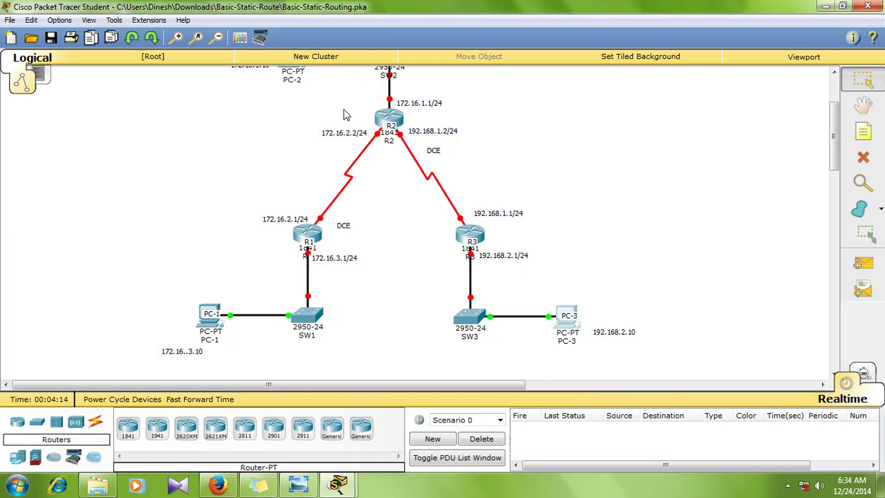
pyautogui.scroll(3, 834, 114)
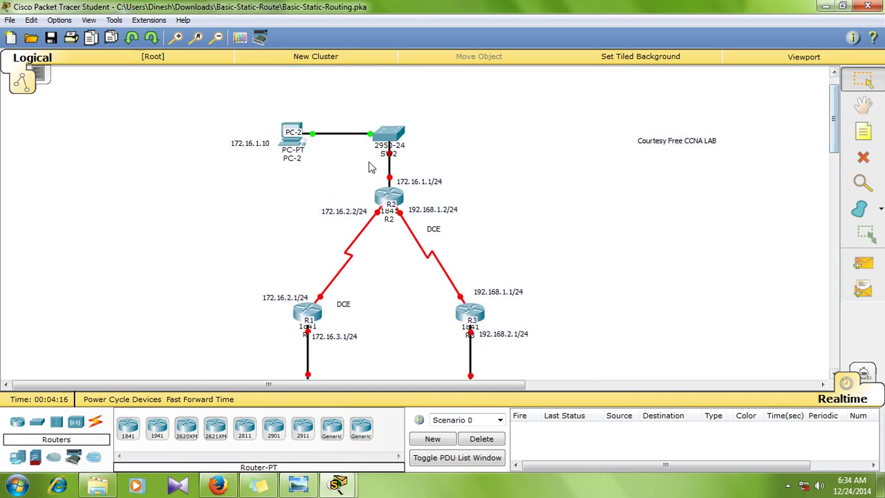
pyautogui.click(292, 151)
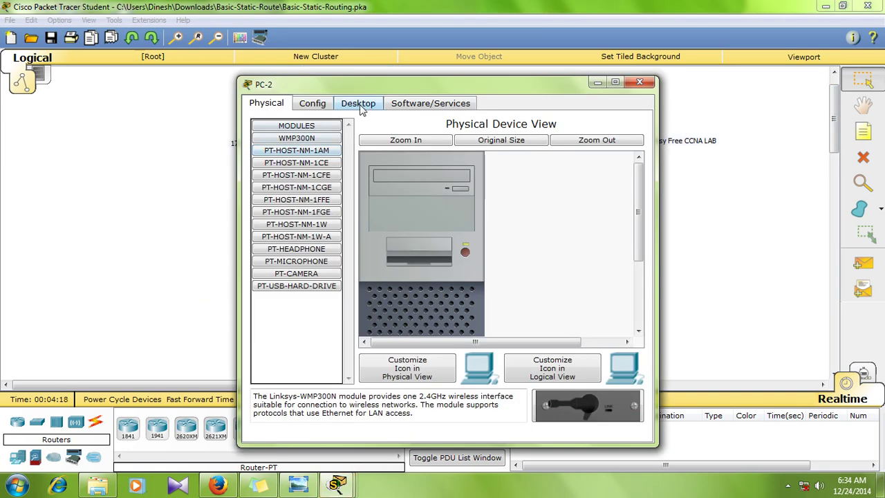
pyautogui.click(358, 103)
pyautogui.click(292, 163)
# Step: Enter IP 172.16.1.10, mask 255.255.255.0 and gateway 172.16.1.1 for PC-2
pyautogui.click(363, 177)
pyautogui.write('17')
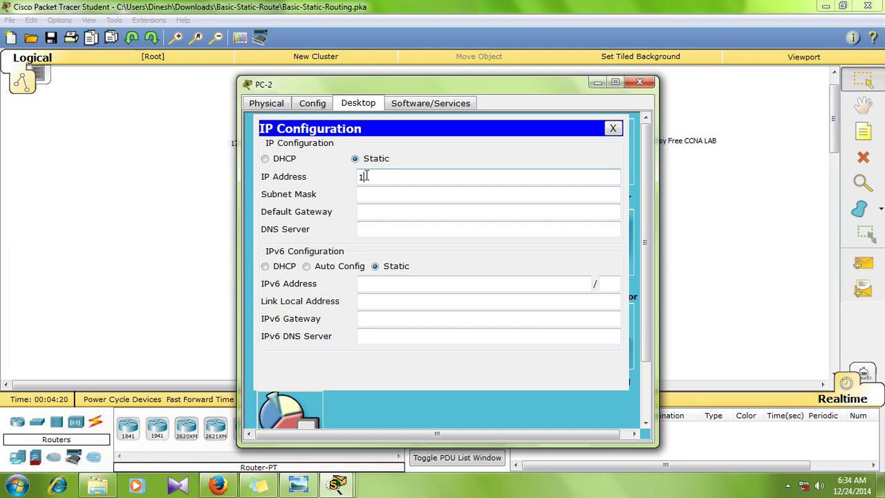
pyautogui.write('2.16.1.10')
pyautogui.click(375, 197)
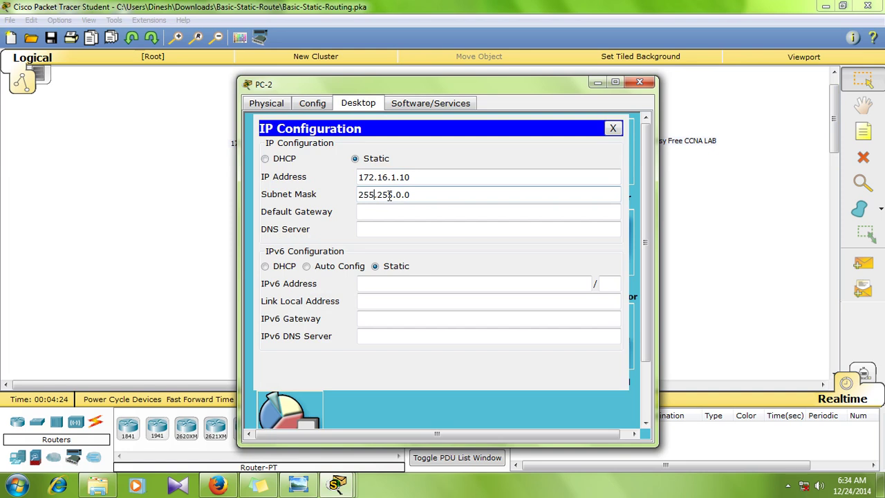
pyautogui.press('BackSpace')
pyautogui.press('BackSpace')
pyautogui.press('BackSpace')
pyautogui.write('255.0')
pyautogui.click(408, 212)
pyautogui.write('17')
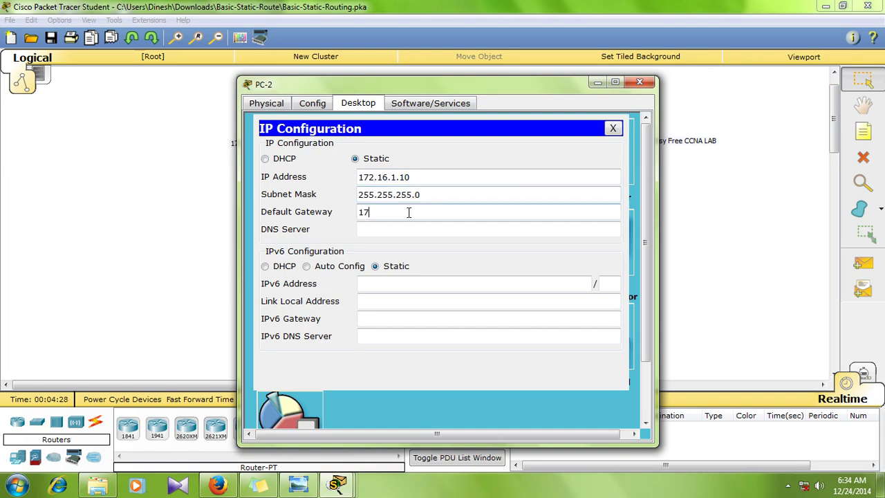
pyautogui.write('2.16.1.1')
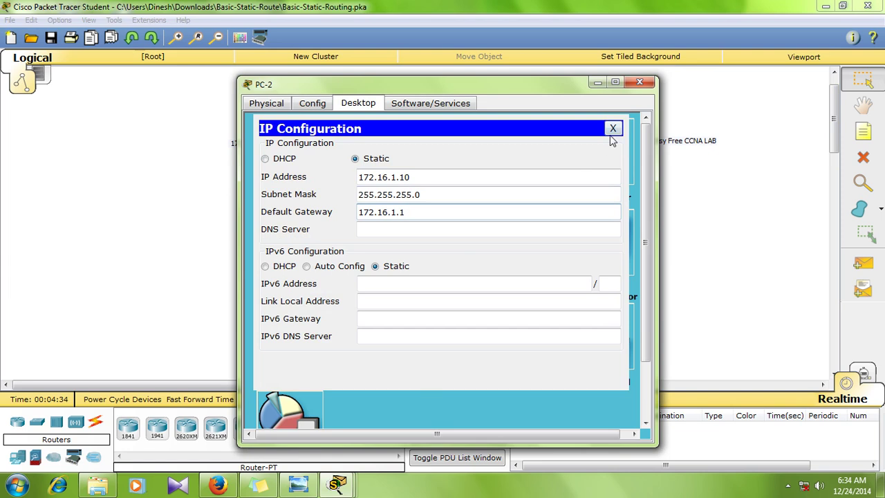
pyautogui.click(612, 128)
# Step: Close PC-2's window, open router R1's device window, and move it aside
pyautogui.click(640, 83)
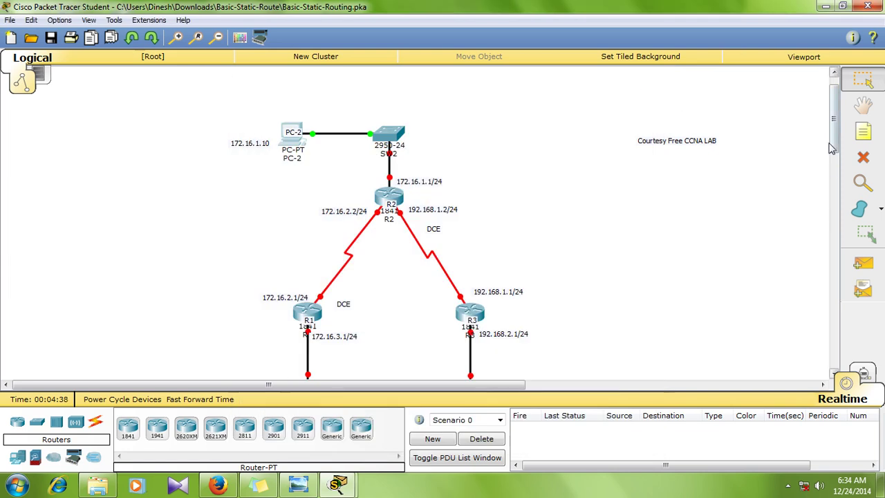
pyautogui.moveTo(835, 150); pyautogui.dragTo(834, 166)
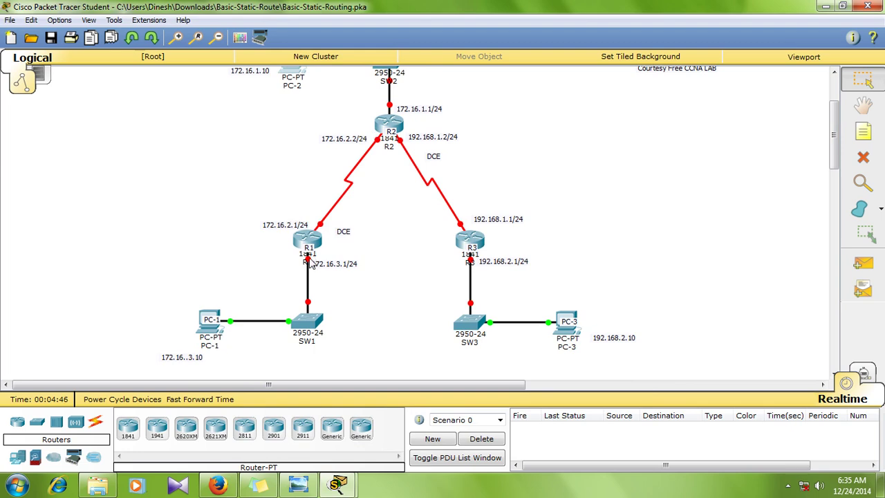
pyautogui.click(317, 246)
pyautogui.click(312, 239)
pyautogui.moveTo(439, 87); pyautogui.dragTo(637, 83)
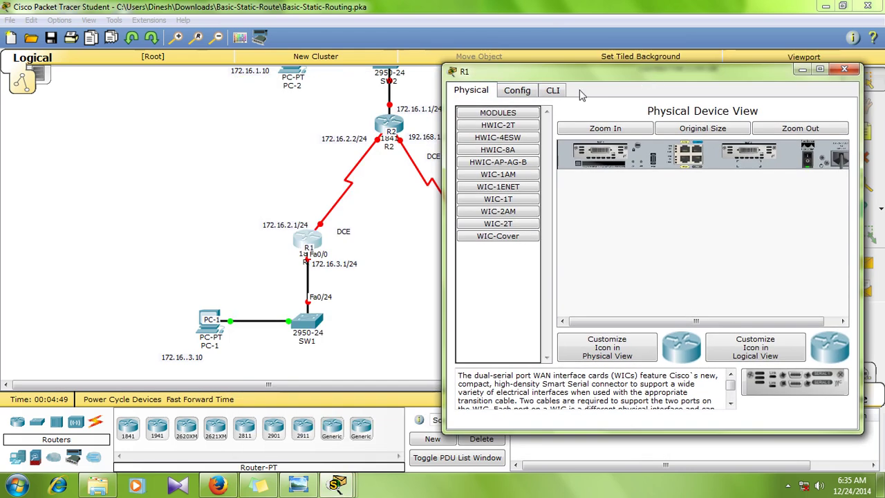
# Step: In R1's CLI, enter global configuration mode and set the hostname to R1
pyautogui.click(555, 94)
pyautogui.press('Return')
pyautogui.write('en')
pyautogui.press('Return')
pyautogui.write('conf t')
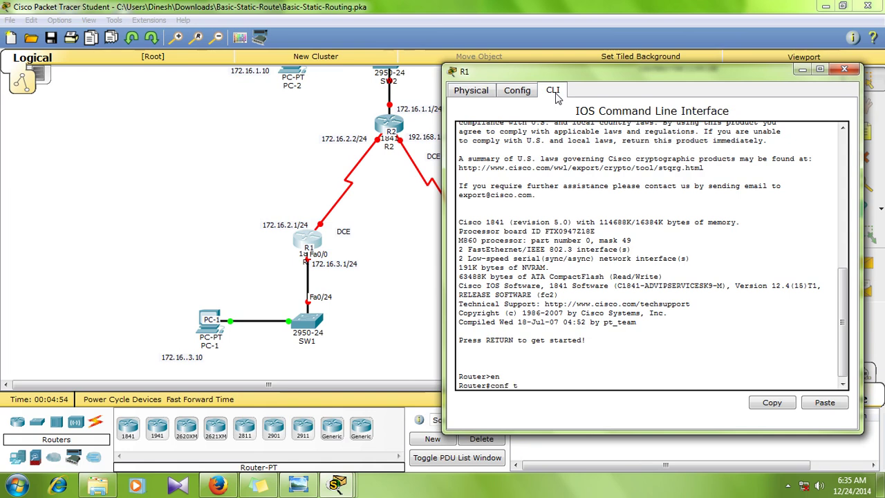
pyautogui.press('Return')
pyautogui.write('hos')
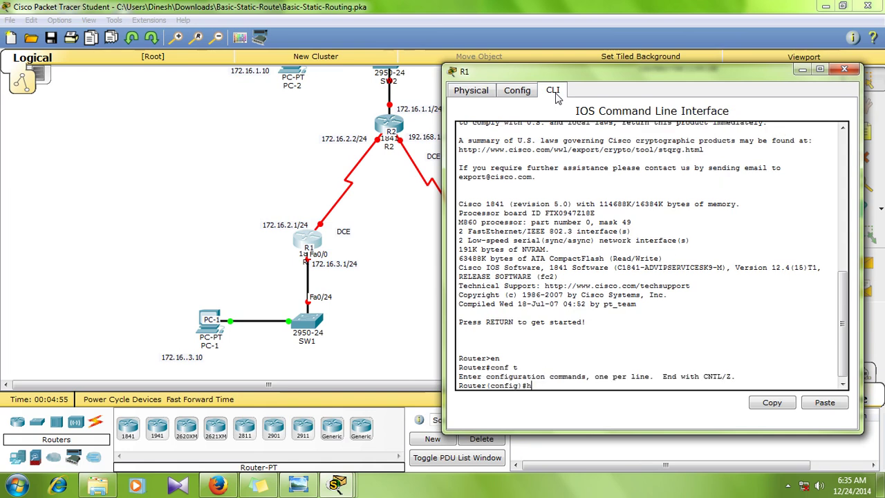
pyautogui.press('Tab')
pyautogui.write('R1')
pyautogui.press('Return')
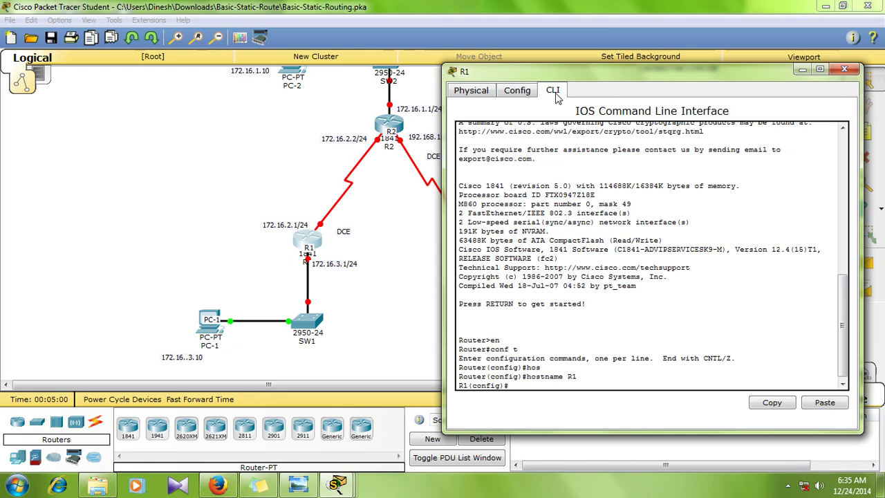
# Step: Set the router's enable secret, then replace it with the corrected secret password
pyautogui.write('enabl')
pyautogui.press('Tab')
pyautogui.write('secr')
pyautogui.press('Tab')
pyautogui.write('s')
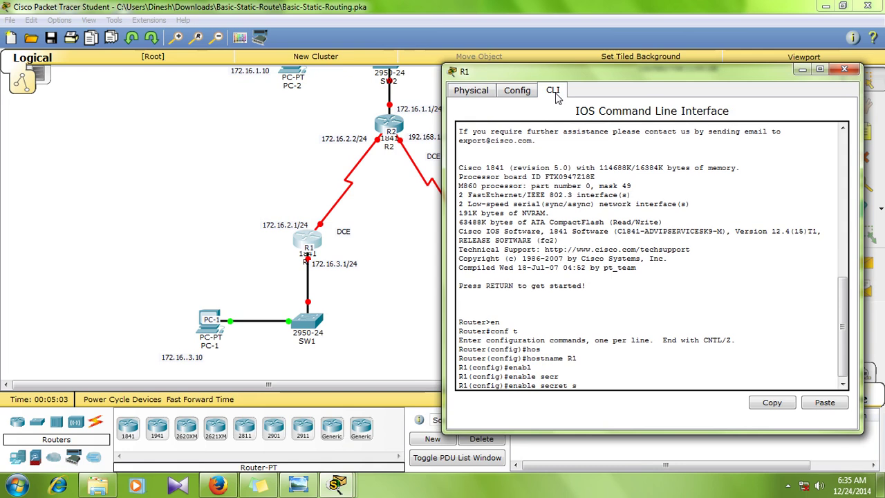
pyautogui.write('anfran')
pyautogui.press('Return')
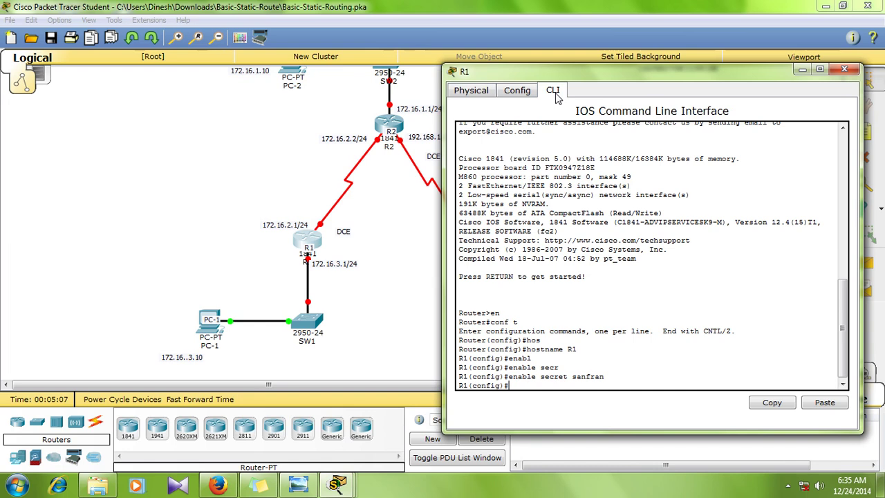
pyautogui.press('Up')
pyautogui.press('BackSpace')
pyautogui.press('BackSpace')
pyautogui.press('BackSpace')
pyautogui.press('BackSpace')
pyautogui.press('BackSpace')
pyautogui.press('BackSpace')
pyautogui.write('cisco')
pyautogui.press('Return')
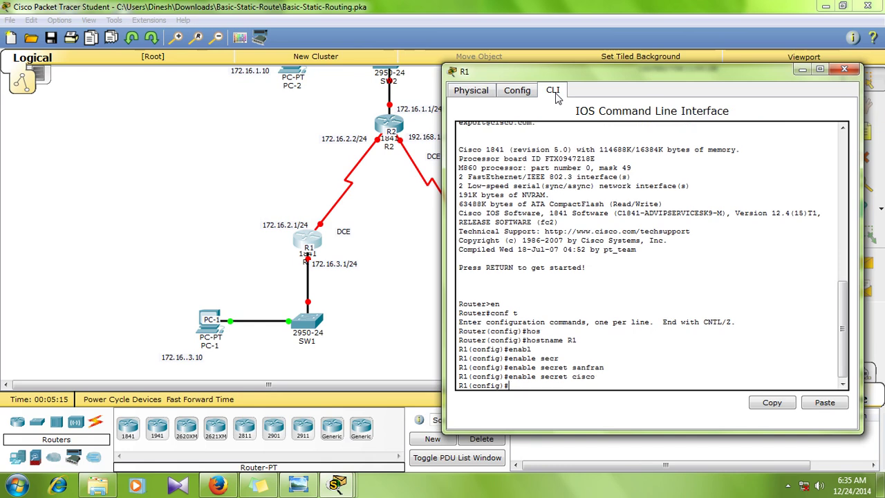
# Step: Disable DNS lookup with no ip domain-lookup
pyautogui.write('no ip dom')
pyautogui.press('Tab')
pyautogui.press('Tab')
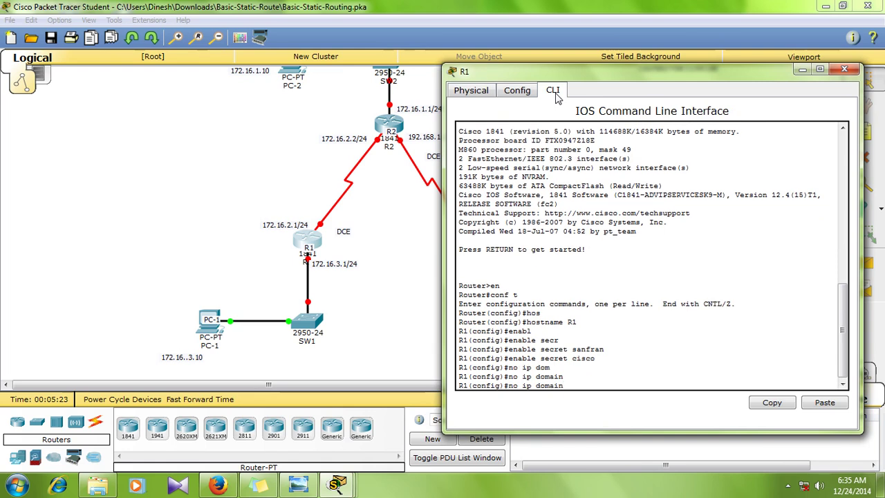
pyautogui.write('-look')
pyautogui.press('Tab')
pyautogui.press('Return')
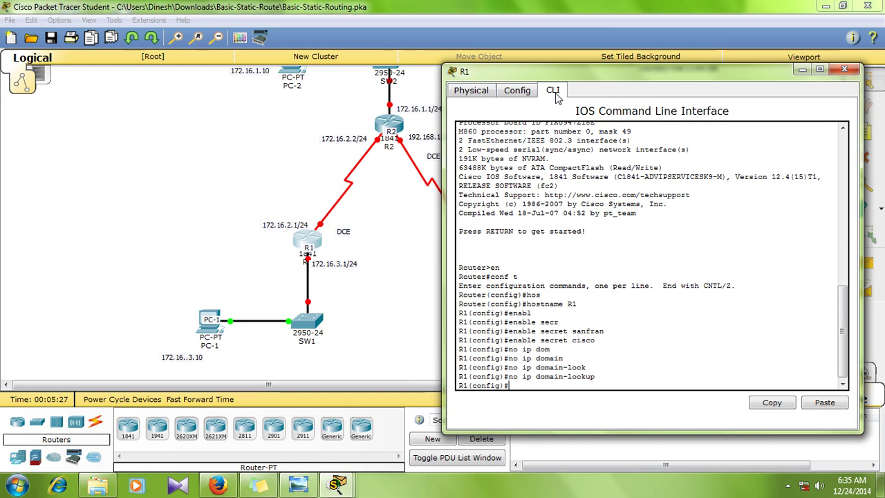
pyautogui.write('line vty')
# Step: Enter line vty 0 4 and set the VTY line password
pyautogui.press('Tab')
pyautogui.write('0')
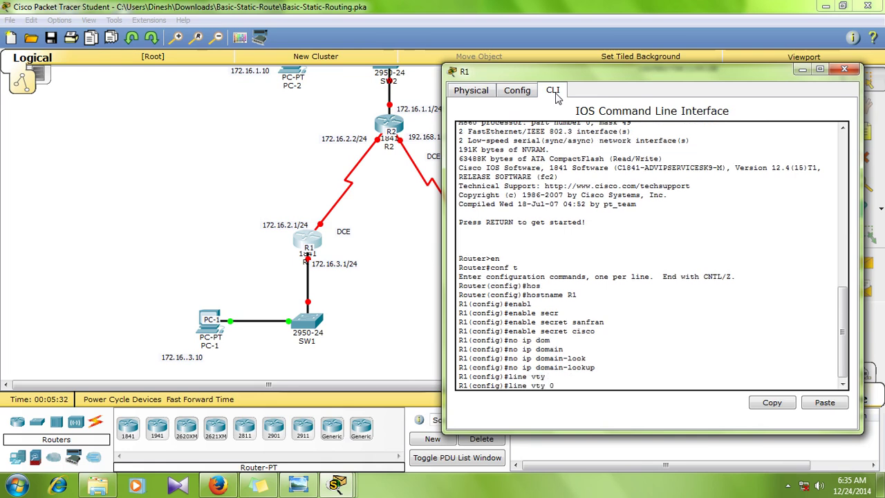
pyautogui.write(' 4')
pyautogui.press('Return')
pyautogui.write('pass')
pyautogui.press('Tab')
pyautogui.write('sanfran')
pyautogui.press('Return')
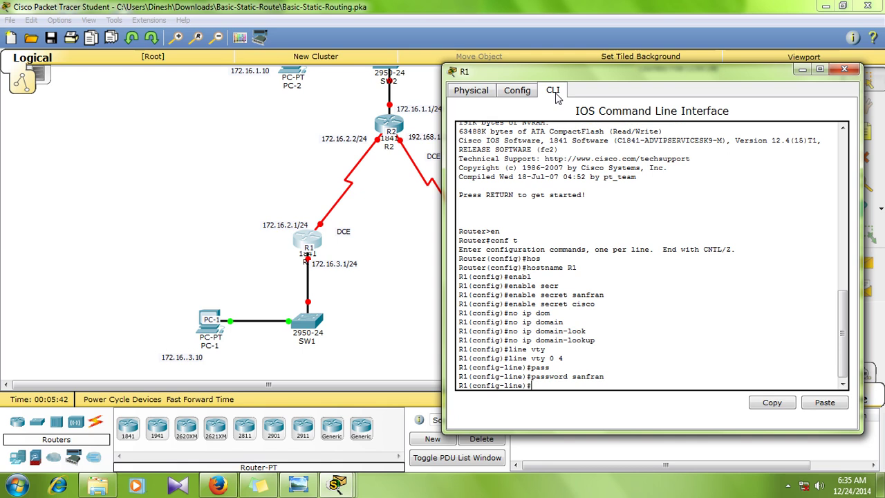
# Step: Disable the VTY exec-timeout and require login on the lines
pyautogui.write('no exec')
pyautogui.press('Tab')
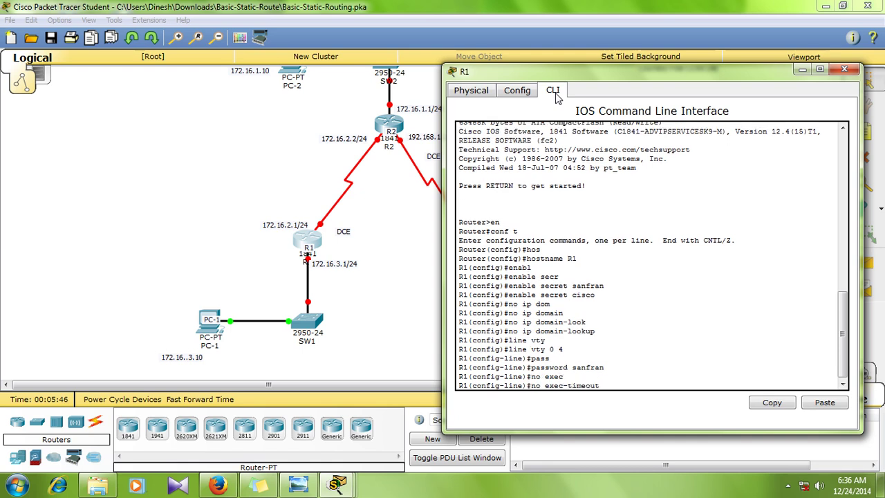
pyautogui.press('Return')
pyautogui.write('lo')
pyautogui.press('Tab')
pyautogui.write('gin')
pyautogui.press('Return')
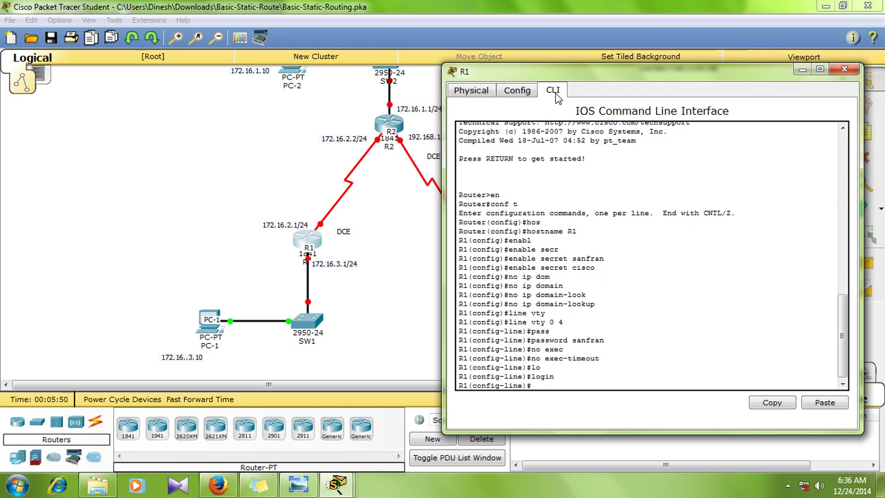
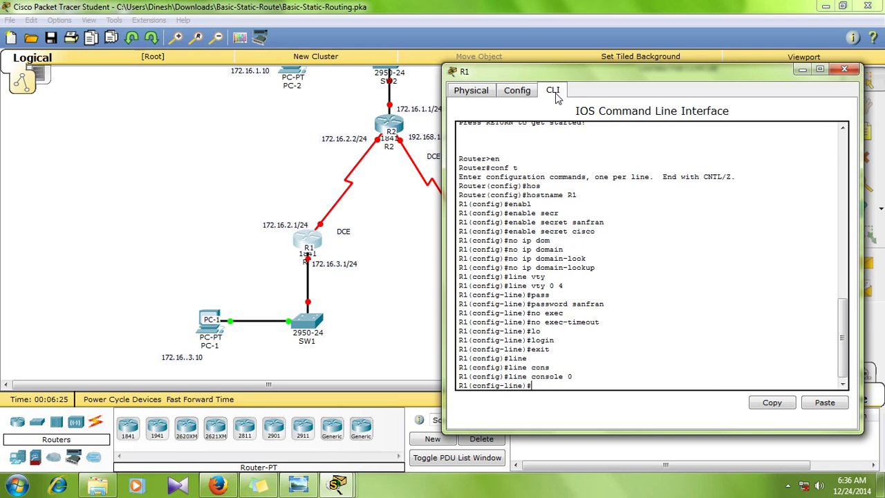
# Step: Give R1's console line 0 a password, require login, and return to the R1# prompt
pyautogui.write('pas')
pyautogui.press('Tab')
pyautogui.write('sa')
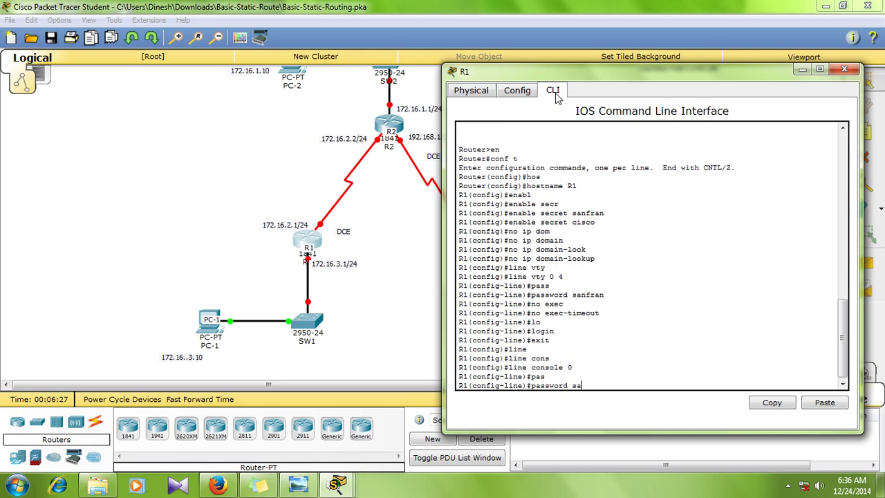
pyautogui.write('nfran')
pyautogui.press('Return')
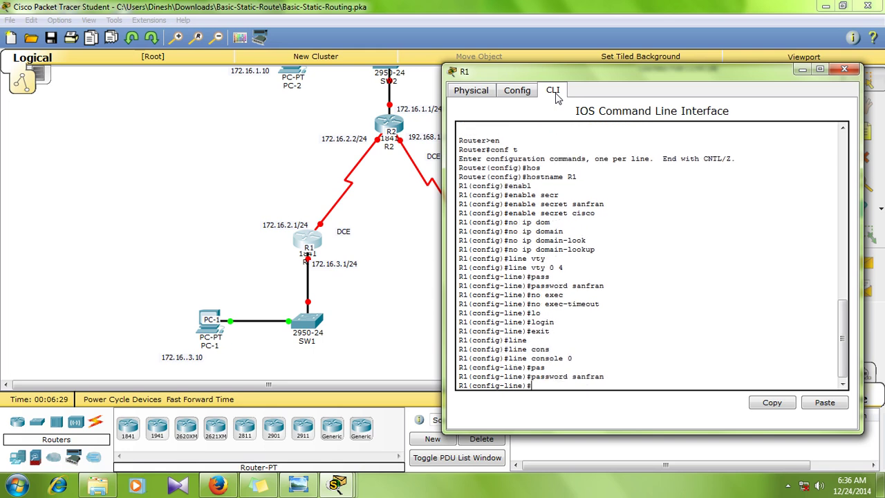
pyautogui.write('login')
pyautogui.press('Return')
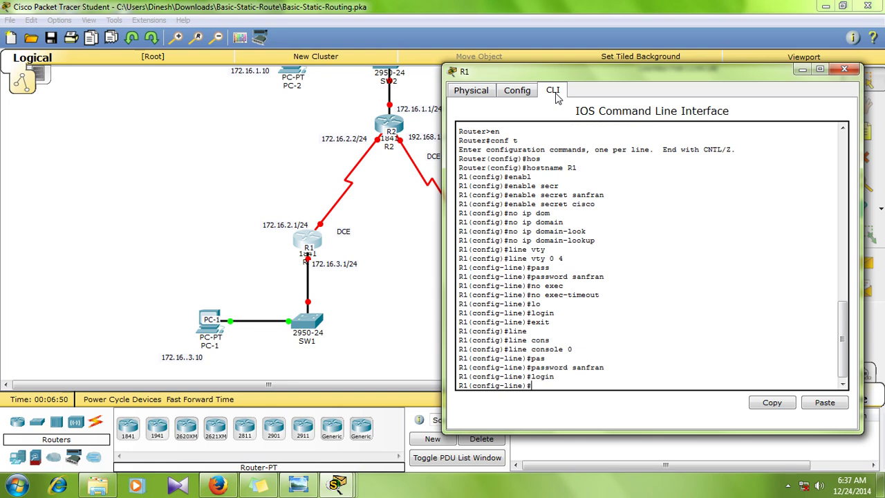
pyautogui.hotkey('ctrl', 'z')
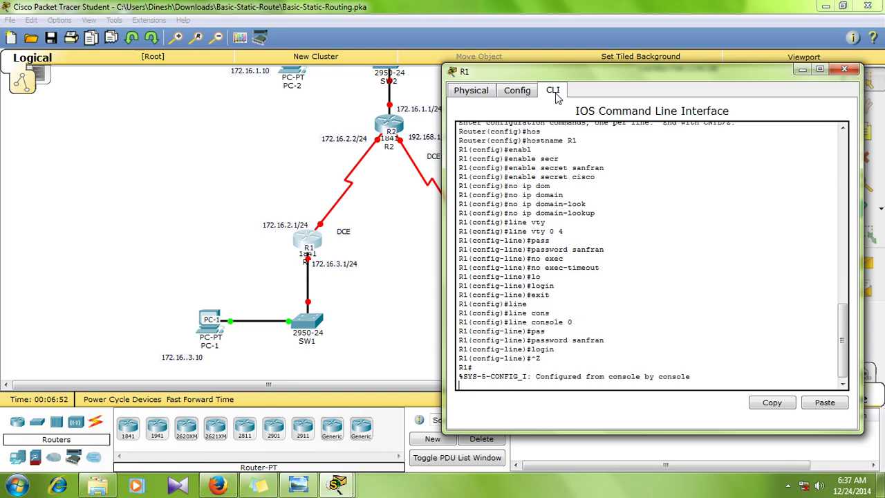
# Step: Assign 172.16.2.1 255.255.255.0 to R1's Serial0/0/0 from global configuration
pyautogui.press('Return')
pyautogui.press('Return')
pyautogui.write('conf t')
pyautogui.press('Return')
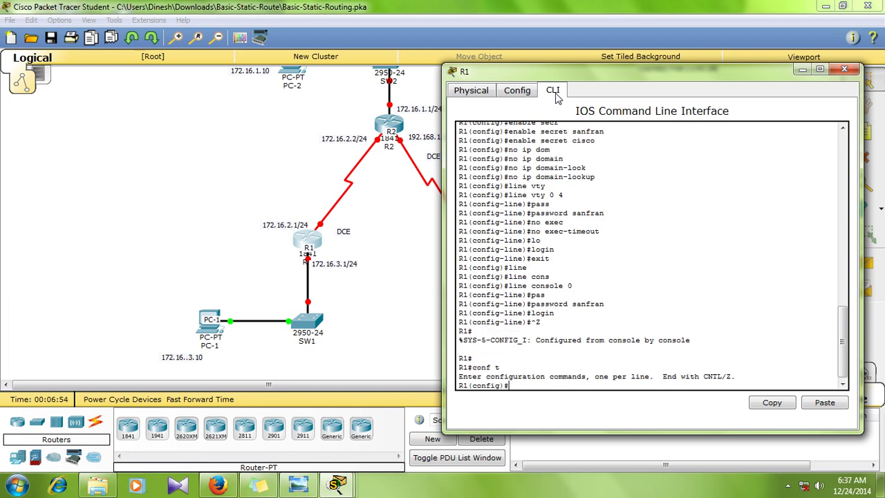
pyautogui.write('int')
pyautogui.press('Tab')
pyautogui.write('s0/0/0')
pyautogui.press('Return')
pyautogui.write('ip add')
pyautogui.press('Tab')
pyautogui.write('172.16.2.1 255.255.255.0')
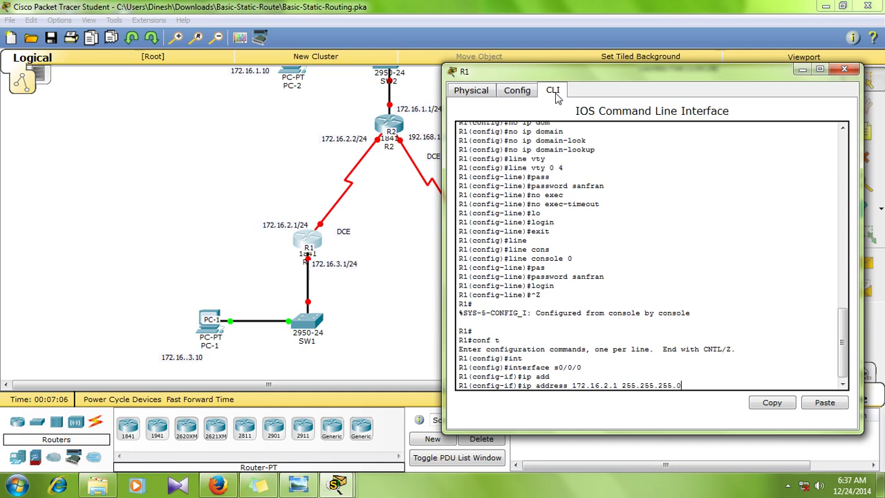
pyautogui.press('Return')
# Step: Set Serial0/0/0's clock rate to 64000 and enable it with no shutdown
pyautogui.write('clo')
pyautogui.press('Tab')
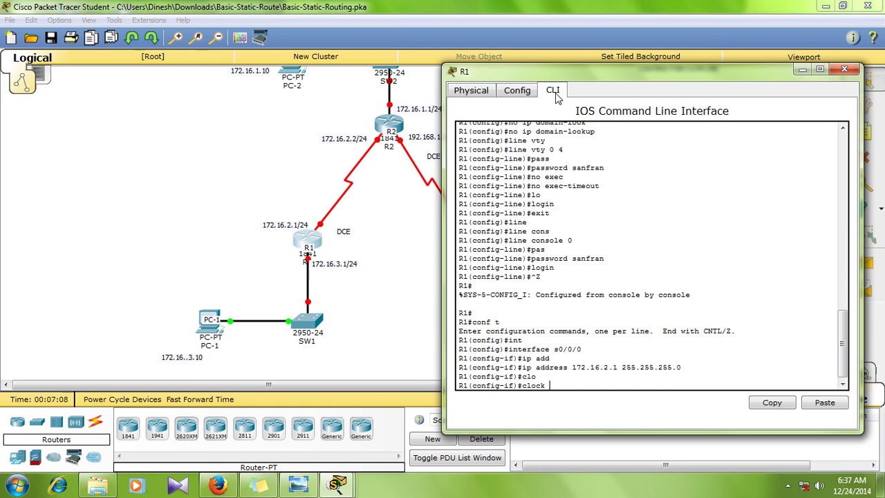
pyautogui.write('r')
pyautogui.press('Tab')
pyautogui.write('6400')
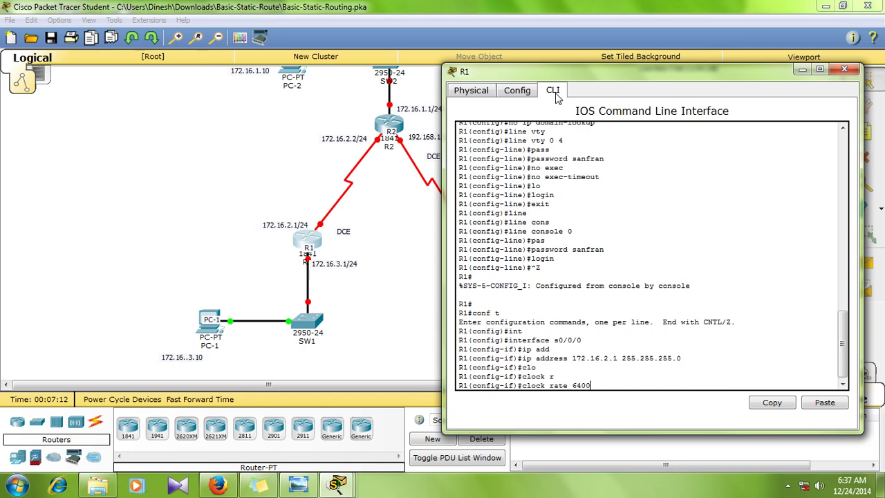
pyautogui.write('0')
pyautogui.press('Return')
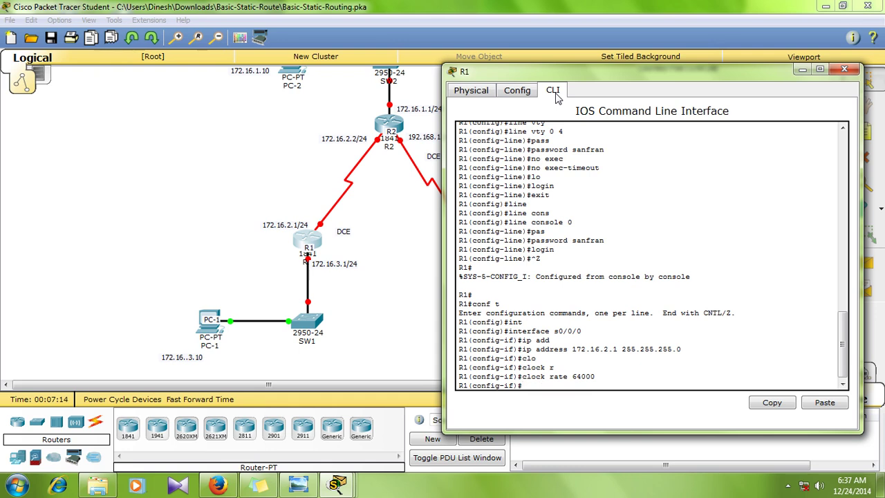
pyautogui.write('no shut')
pyautogui.press('Tab')
pyautogui.press('Return')
pyautogui.press('Return')
pyautogui.press('Return')
pyautogui.press('Return')
pyautogui.press('Return')
pyautogui.press('Return')
pyautogui.press('Return')
pyautogui.press('Return')
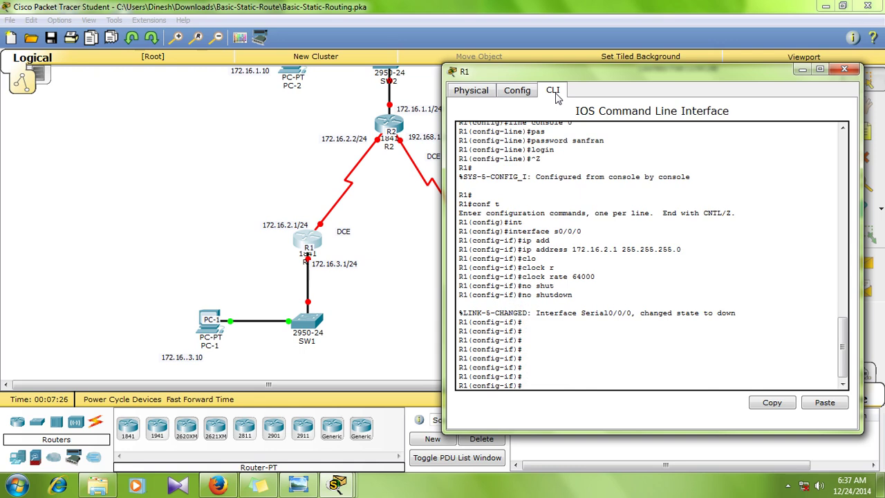
# Step: Assign 172.16.3.1 255.255.255.0 to R1's FastEthernet0/0
pyautogui.write('exit')
pyautogui.press('Return')
pyautogui.write('interface f0/0')
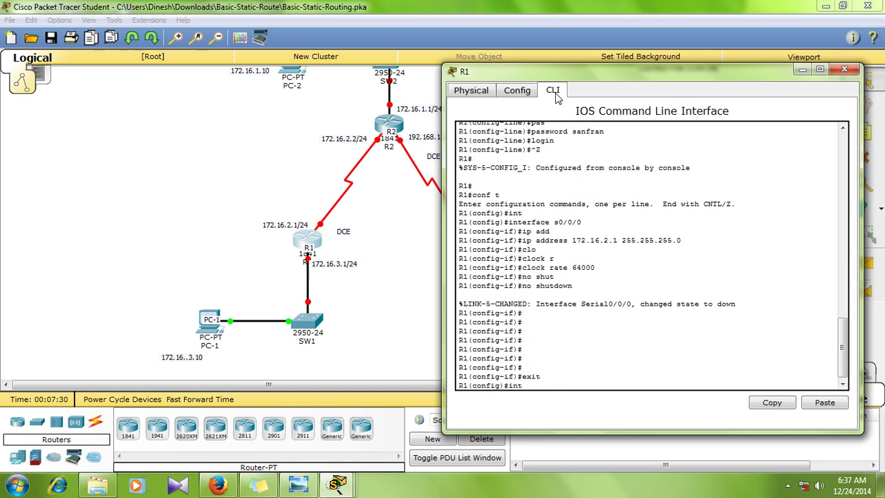
pyautogui.press('Tab')
pyautogui.write('f0/0')
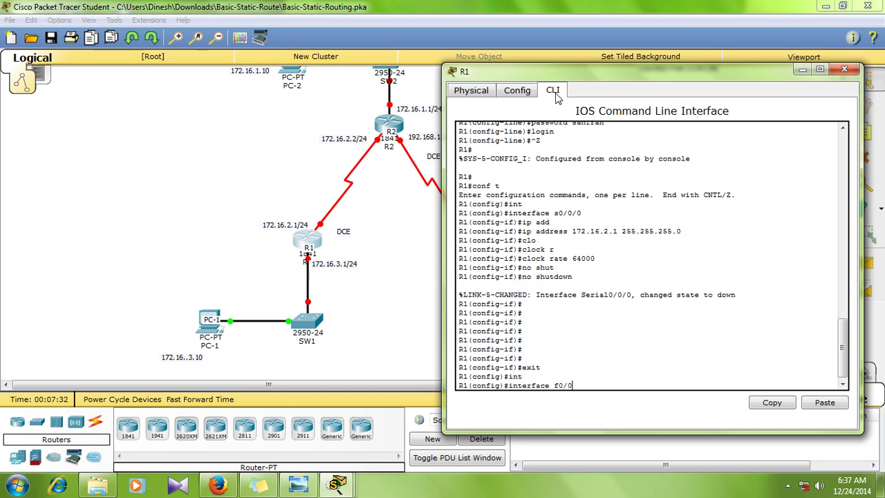
pyautogui.press('Return')
pyautogui.write('ip add')
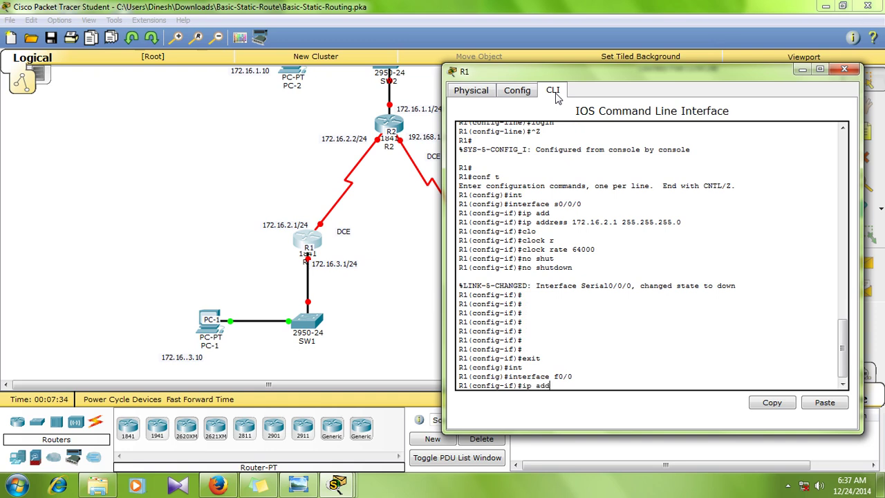
pyautogui.press('Tab')
pyautogui.write('172.16')
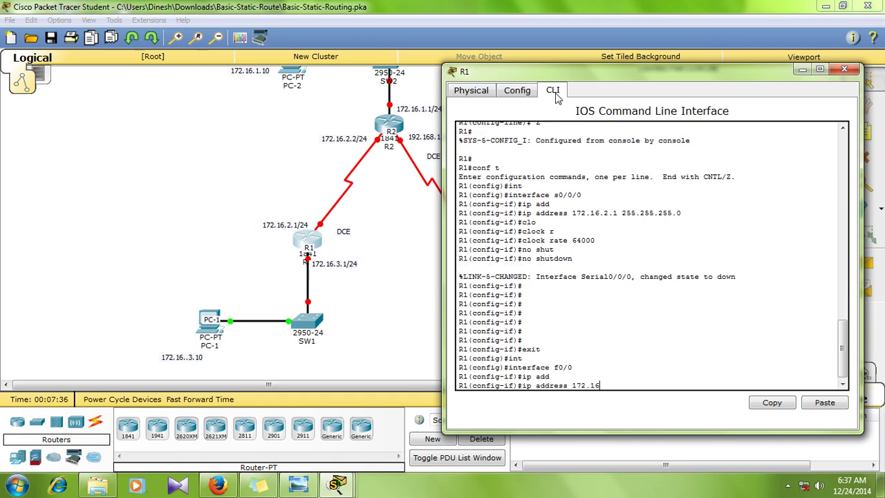
pyautogui.write('.3.1 255.255.255.0')
pyautogui.press('Return')
# Step: Enable FastEthernet0/0 with no shutdown and return R1's CLI to the privileged prompt
pyautogui.write('no shut')
pyautogui.press('Tab')
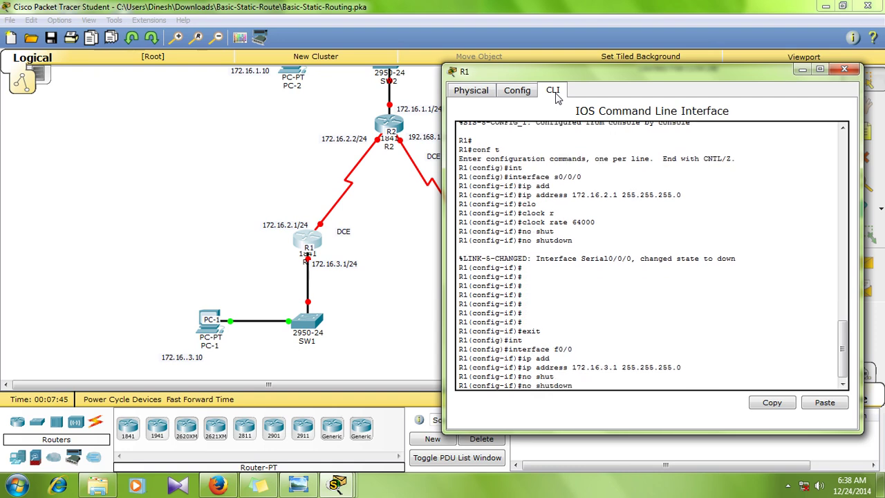
pyautogui.press('Return')
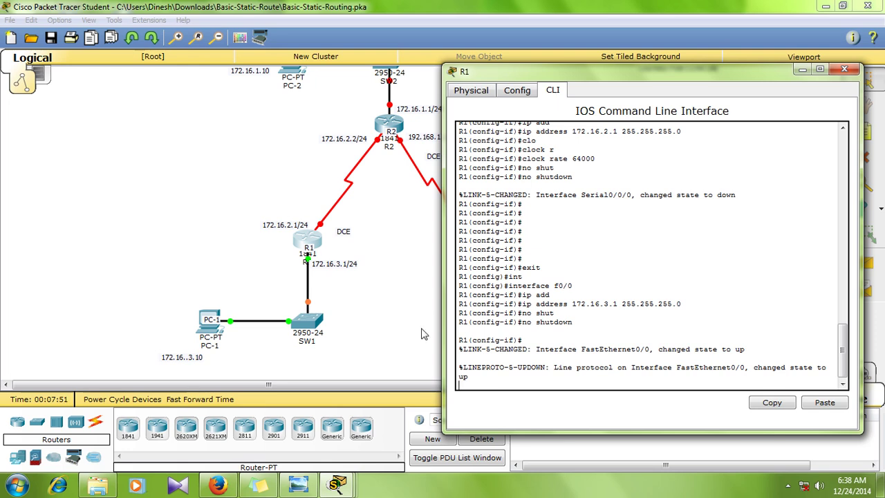
pyautogui.press('Return')
pyautogui.press('Return')
pyautogui.press('Return')
pyautogui.hotkey('ctrl', 'z')
pyautogui.press('Return')
pyautogui.press('Return')
pyautogui.press('Return')
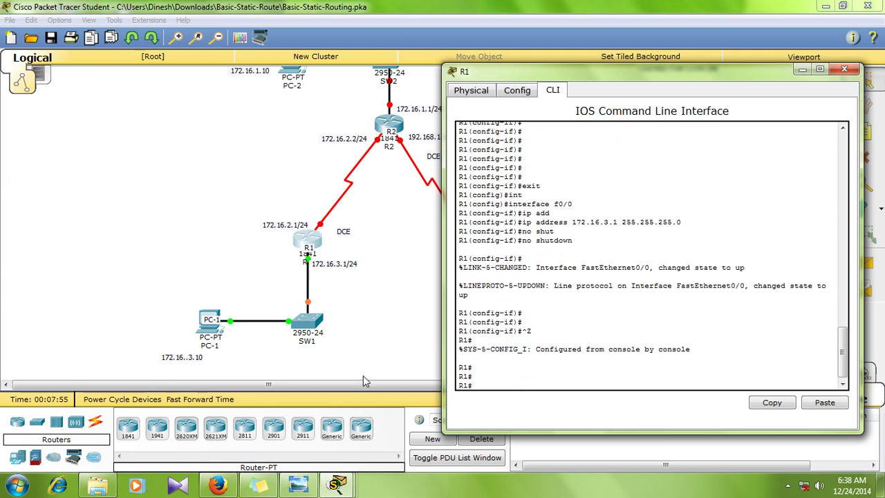
pyautogui.click(385, 128)
# Step: In R2's CLI, enter global configuration and set the hostname to R2
pyautogui.click(351, 105)
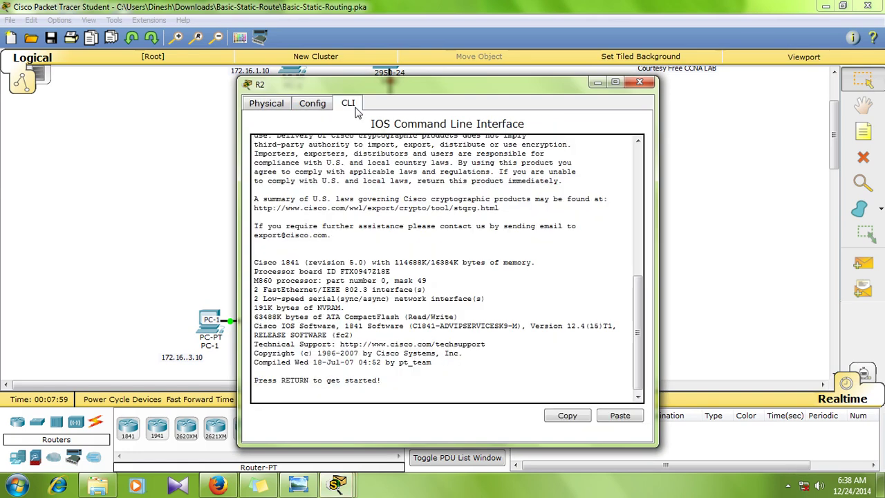
pyautogui.press('Return')
pyautogui.write('en')
pyautogui.press('Return')
pyautogui.write('conf ')
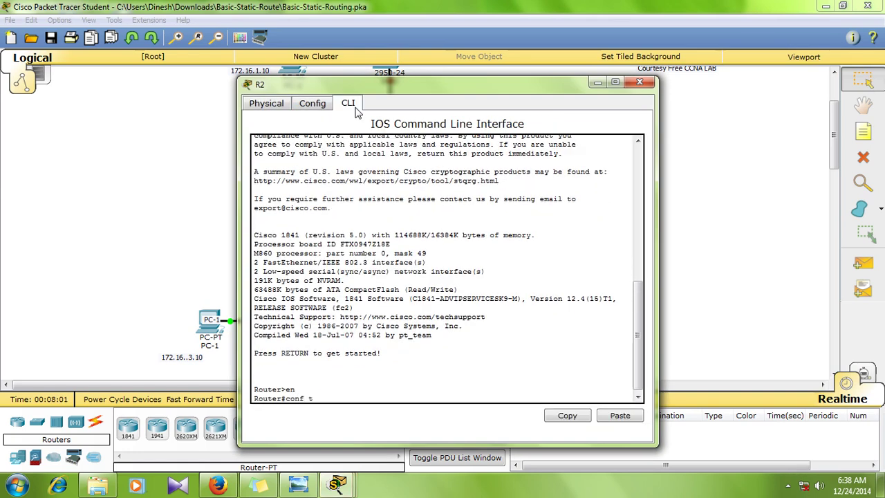
pyautogui.write('t')
pyautogui.press('Return')
pyautogui.write('int')
pyautogui.press('Tab')
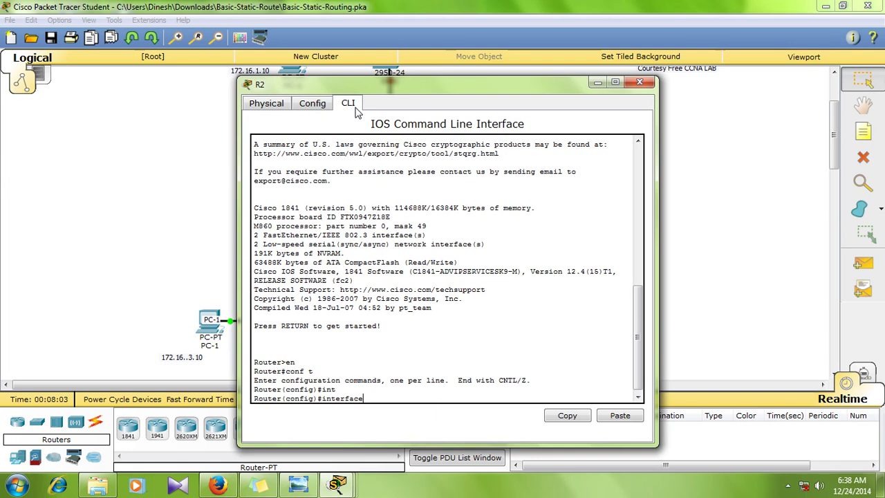
pyautogui.press('BackSpace')
pyautogui.press('BackSpace')
pyautogui.press('BackSpace')
pyautogui.press('BackSpace')
pyautogui.press('BackSpace')
pyautogui.press('BackSpace')
pyautogui.press('BackSpace')
pyautogui.write('hos')
pyautogui.press('Tab')
pyautogui.write('R2')
pyautogui.press('Return')
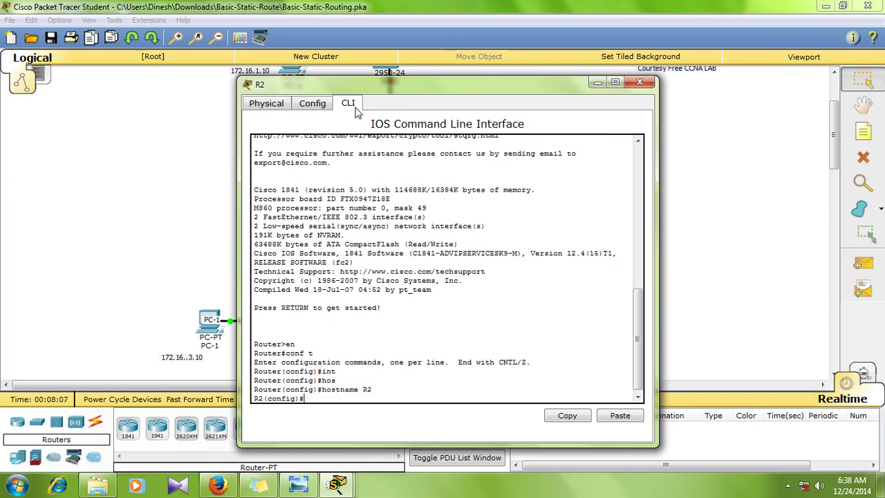
# Step: Disable IP domain lookup on R2 and set an enable secret
pyautogui.write('no ip doma')
pyautogui.press('Tab')
pyautogui.write('in')
pyautogui.press('Tab')
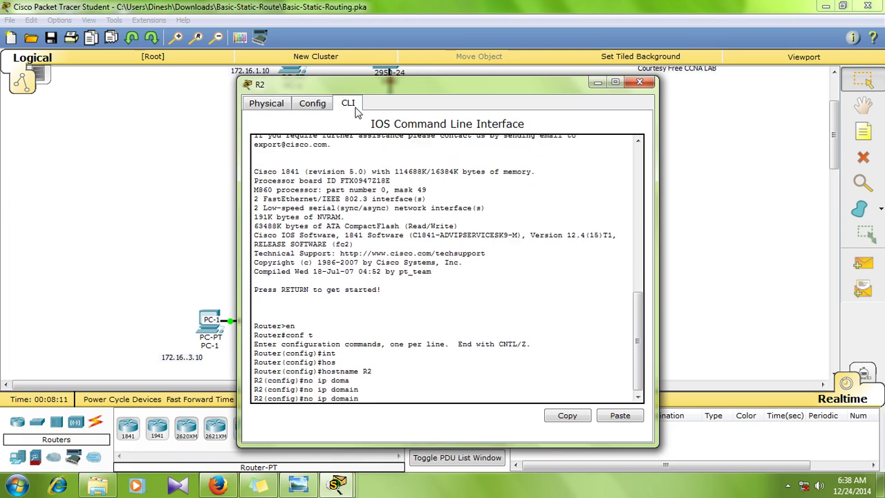
pyautogui.write('-l')
pyautogui.press('Tab')
pyautogui.press('Return')
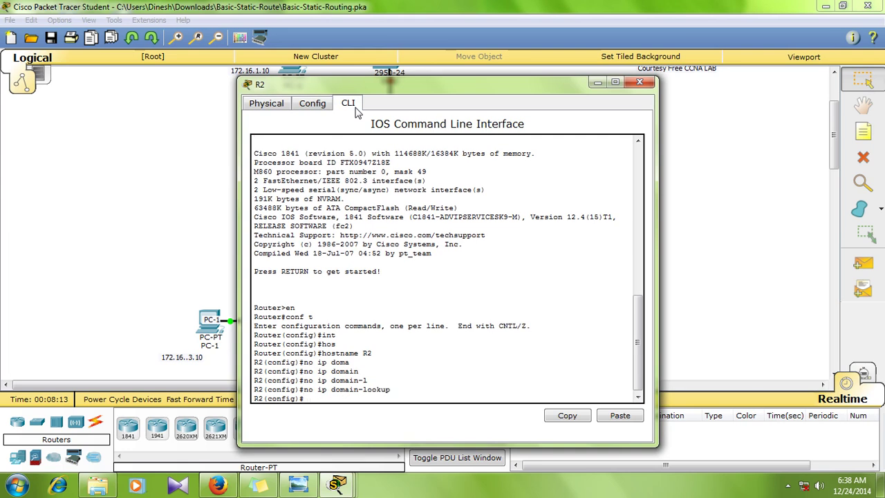
pyautogui.write('enab')
pyautogui.press('Tab')
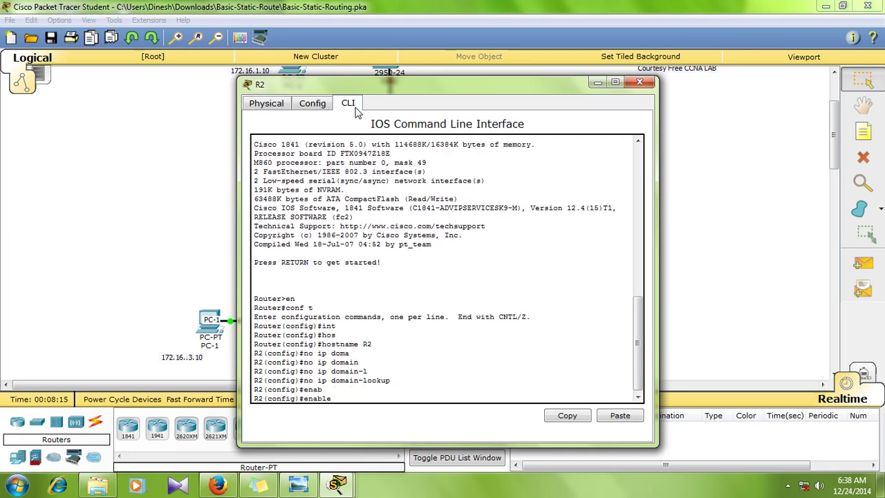
pyautogui.write('sec')
pyautogui.press('Tab')
pyautogui.write('cisco')
pyautogui.press('Return')
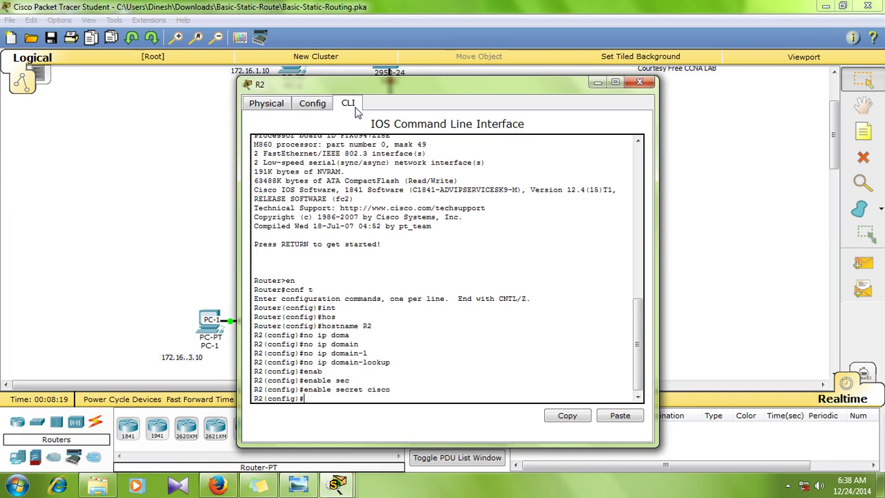
# Step: Give vty lines 0–4 a password, no exec-timeout and login, then exit line configuration
pyautogui.write('line vty 0 4')
pyautogui.press('Return')
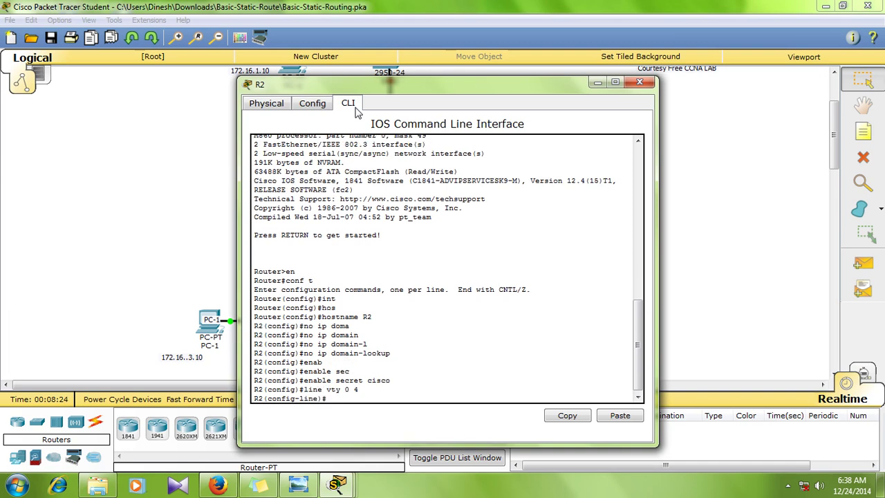
pyautogui.write('pas')
pyautogui.press('Tab')
pyautogui.write('sanfran')
pyautogui.press('Return')
pyautogui.write('no exe')
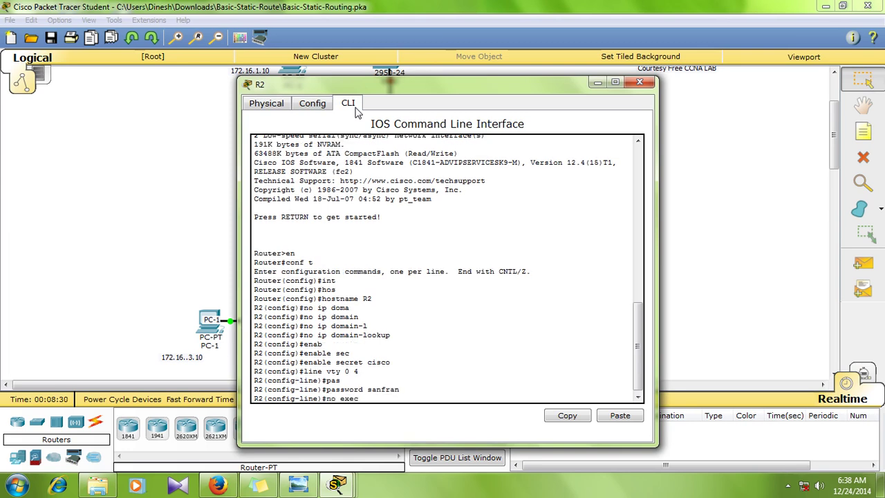
pyautogui.write('c-')
pyautogui.press('Tab')
pyautogui.press('Return')
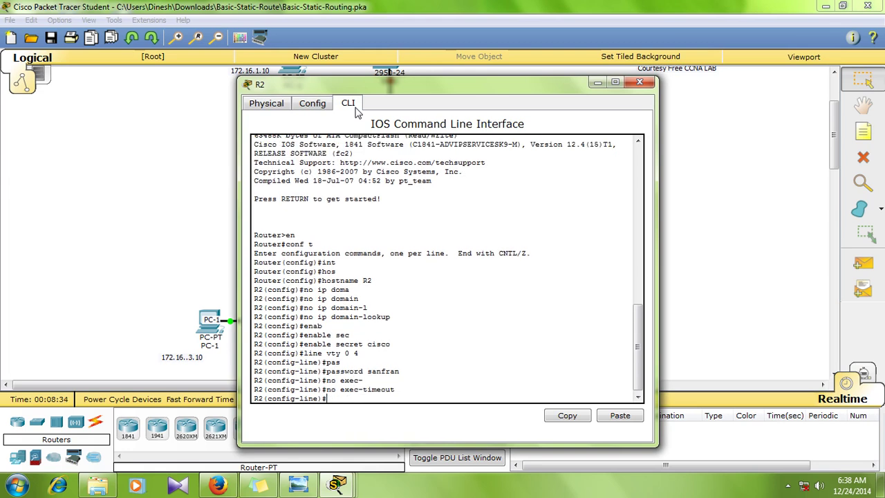
pyautogui.write('login')
pyautogui.press('Return')
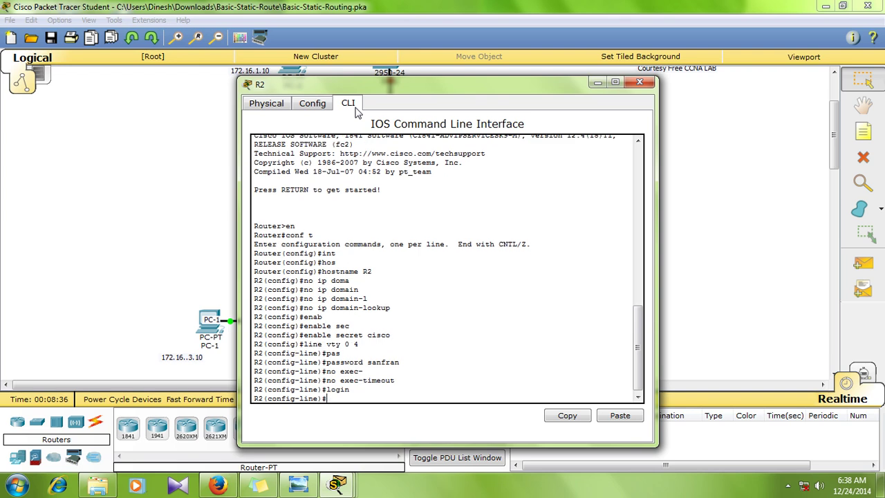
pyautogui.write('eit')
pyautogui.write('xit')
pyautogui.press('Return')
# Step: Give R2's console line 0 a password, no exec-timeout and required login
pyautogui.write('line')
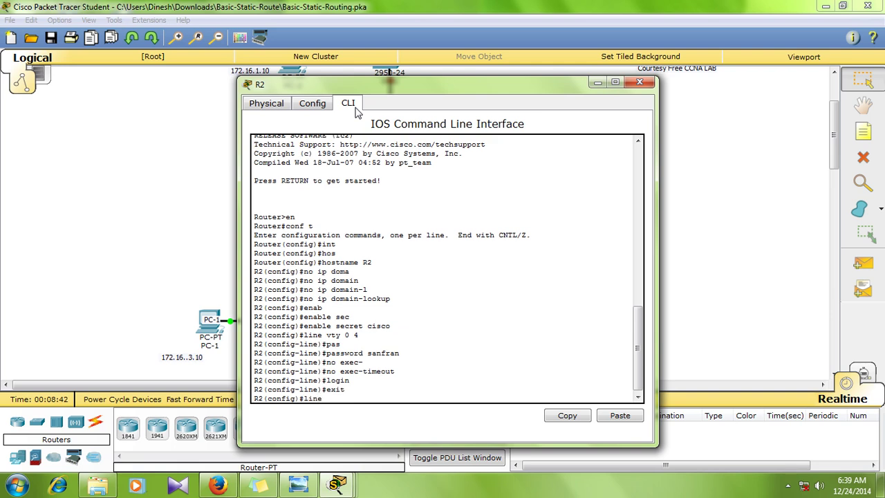
pyautogui.write(' con')
pyautogui.press('Tab')
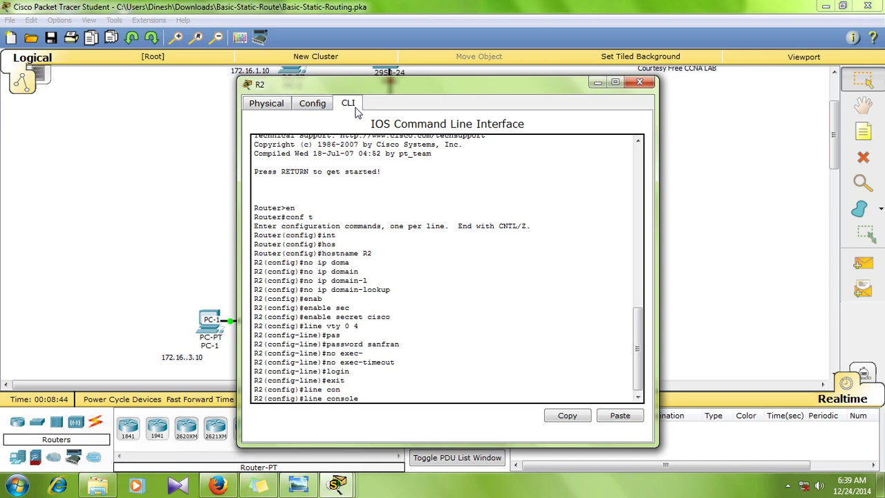
pyautogui.write('0')
pyautogui.press('Return')
pyautogui.write('pass')
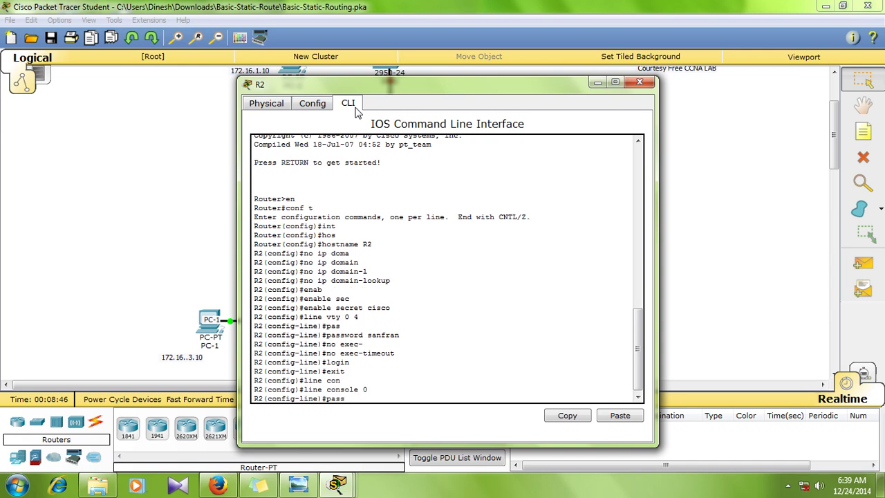
pyautogui.press('Tab')
pyautogui.write('sanfran')
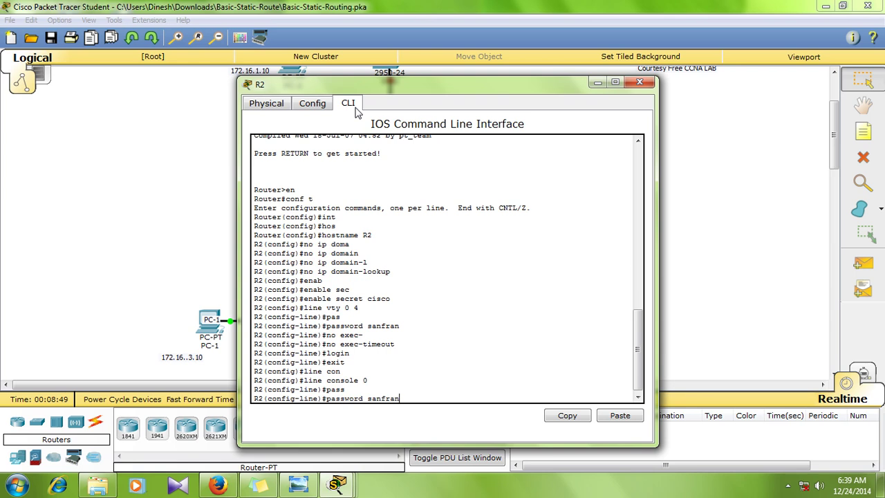
pyautogui.press('Return')
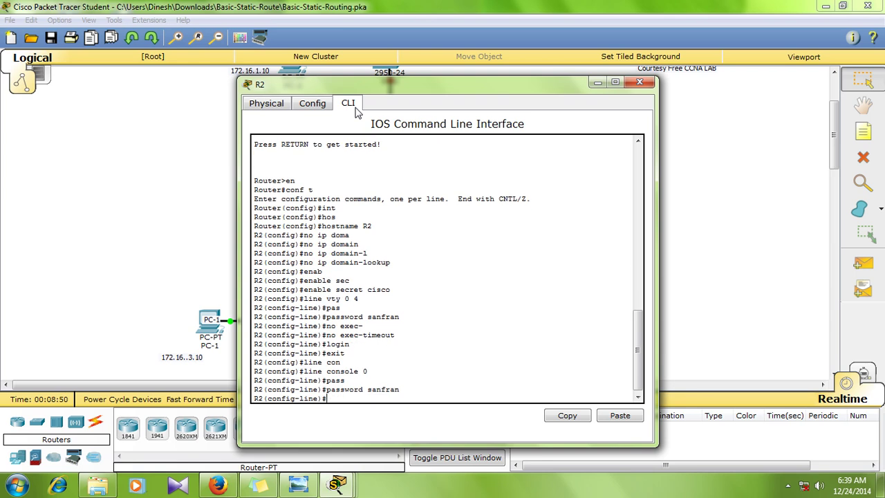
pyautogui.write('no exec-t')
pyautogui.press('Tab')
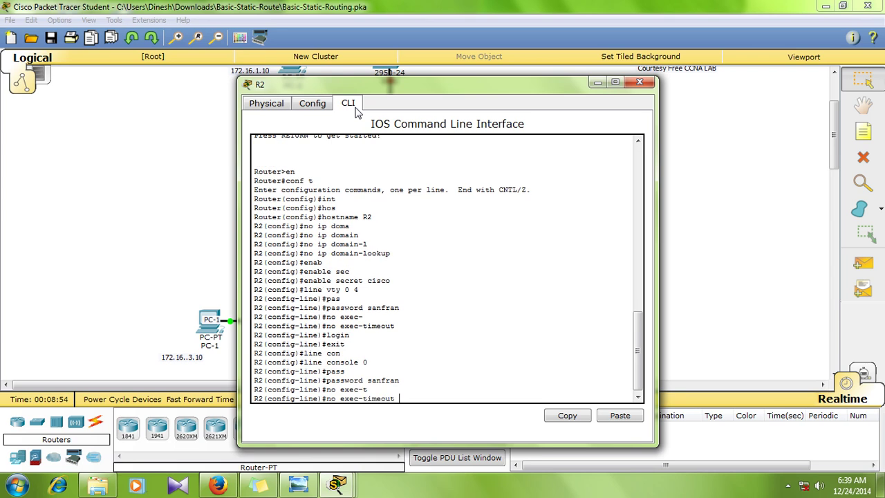
pyautogui.press('Return')
pyautogui.write('login')
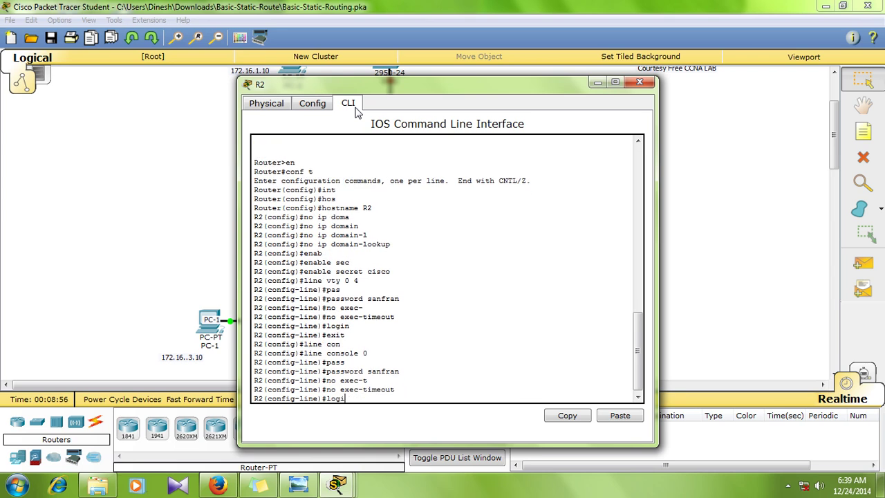
pyautogui.press('Return')
# Step: Drop to privileged mode, then re-enter global configuration and begin an interface command
pyautogui.hotkey('ctrl', 'z')
pyautogui.press('Return')
pyautogui.press('Return')
pyautogui.press('Return')
pyautogui.write('int')
pyautogui.press('Tab')
pyautogui.press('BackSpace')
pyautogui.press('BackSpace')
pyautogui.press('BackSpace')
pyautogui.write('conf t')
pyautogui.press('Return')
pyautogui.write('int')
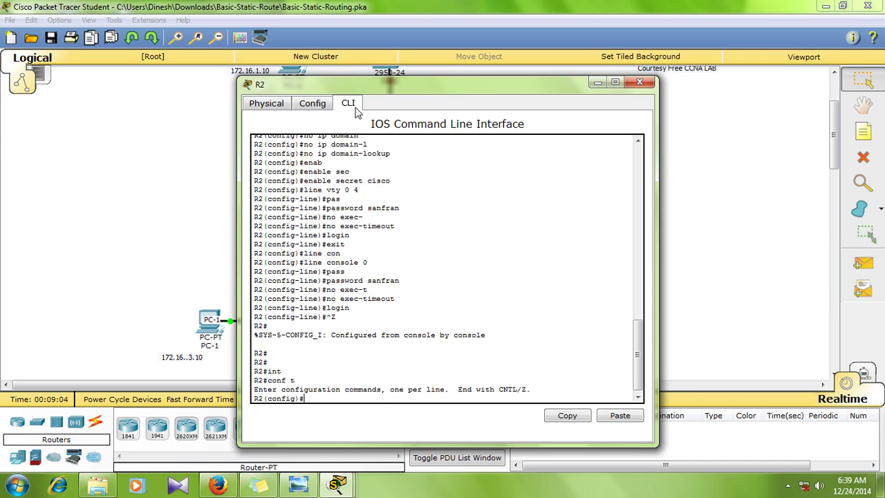
pyautogui.press('Tab')
# Step: Assign 172.16.2.2 255.255.255.0 to R2's Serial0/0/0
pyautogui.write('s0/0/0')
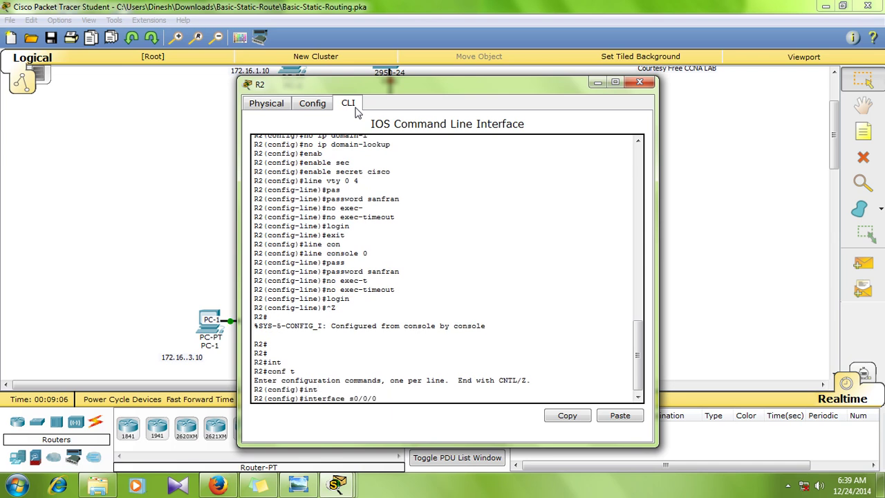
pyautogui.press('Return')
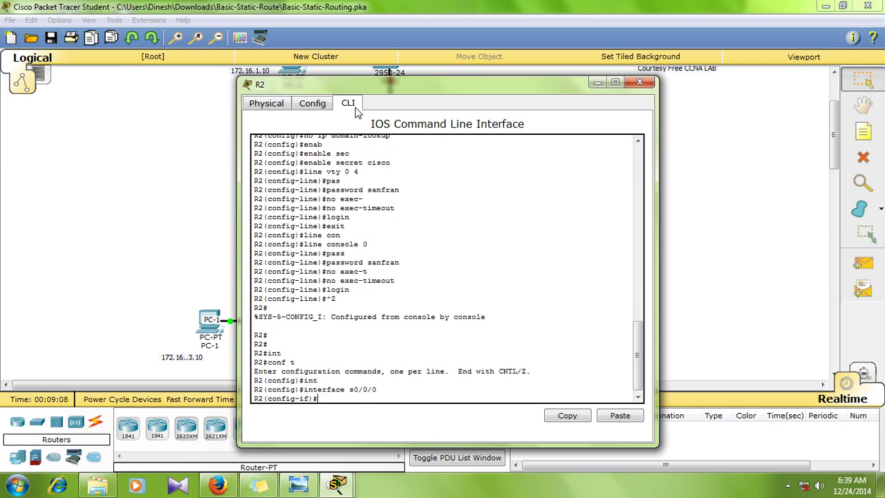
pyautogui.write('ip add')
pyautogui.press('Tab')
pyautogui.write('172.1')
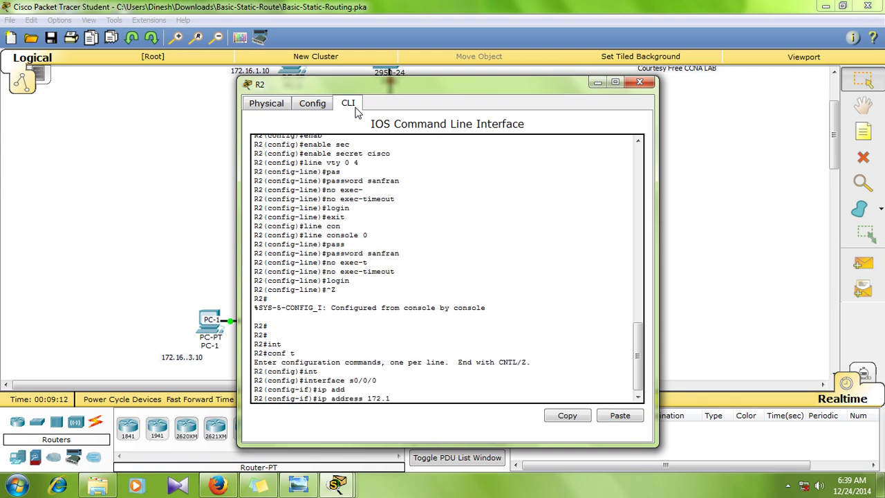
pyautogui.write('6.')
pyautogui.moveTo(365, 87); pyautogui.dragTo(557, 70)
pyautogui.write('2.2/')
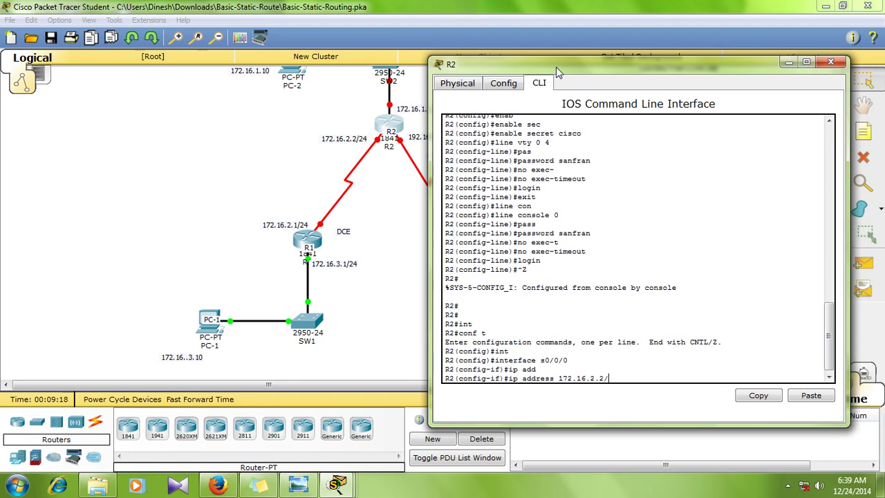
pyautogui.press('BackSpace')
pyautogui.write('255.255.255.0')
pyautogui.press('Return')
# Step: Enable R2's Serial0/0/0 with no shutdown and set its clock rate to 64000
pyautogui.write('no shut')
pyautogui.press('Tab')
pyautogui.press('Return')
pyautogui.press('Return')
pyautogui.press('Return')
pyautogui.press('Return')
pyautogui.write('clo')
pyautogui.press('Tab')
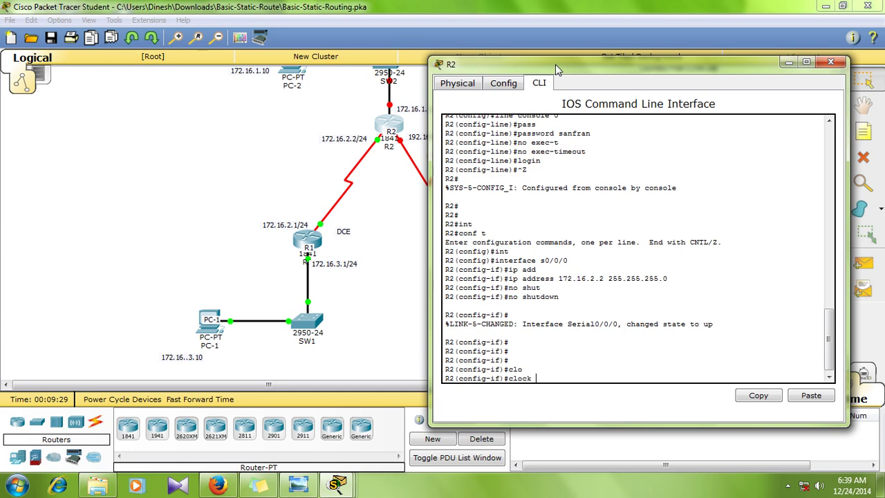
pyautogui.write('r')
pyautogui.press('Tab')
pyautogui.write('64000')
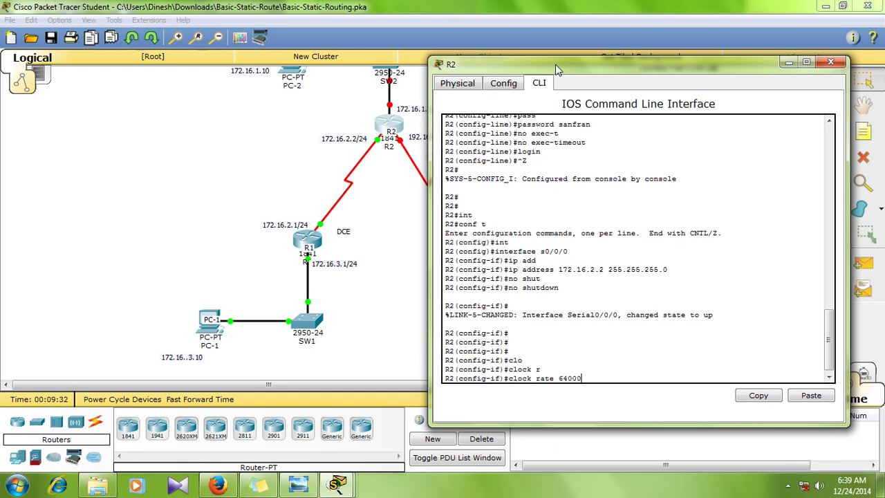
pyautogui.press('Return')
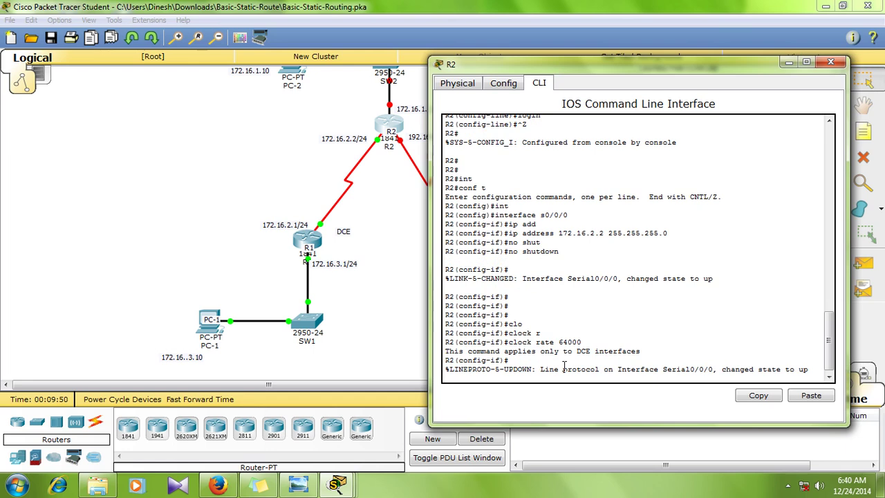
pyautogui.press('Return')
# Step: Check the topology, then return to R2's CLI and exit Serial0/0/0 configuration
pyautogui.click(384, 184)
pyautogui.moveTo(399, 148)
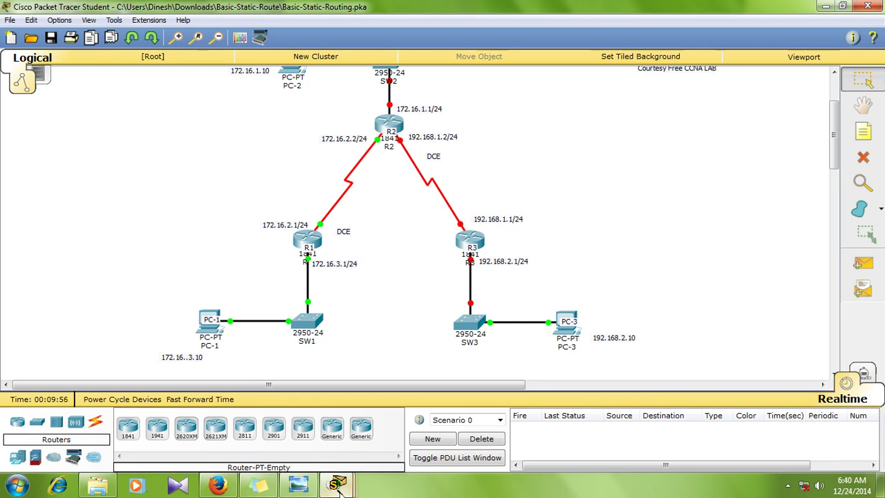
pyautogui.click(337, 486)
pyautogui.click(546, 420)
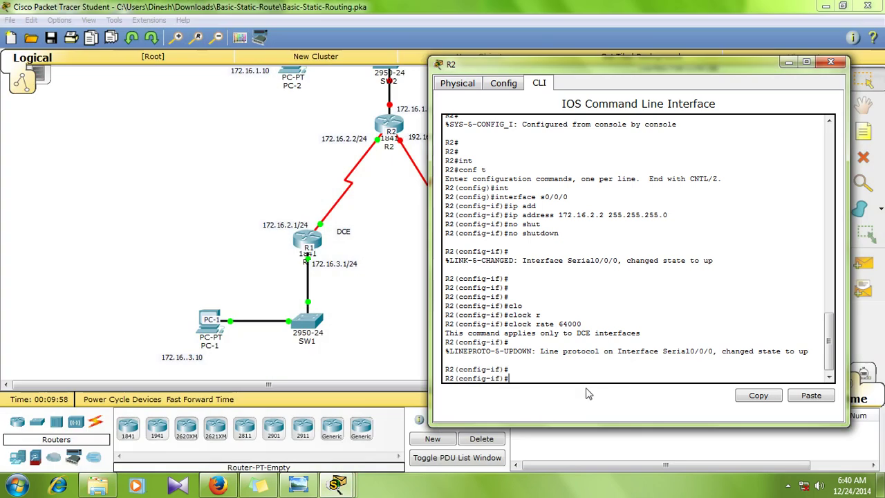
pyautogui.write('exit')
pyautogui.press('Return')
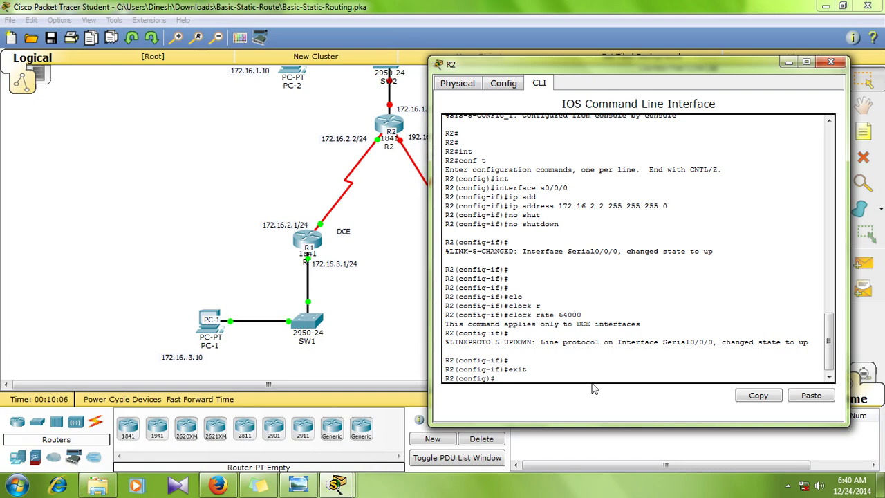
# Step: Assign R2's Serial0/1/0 the address 192.168.1.2 255.255.255.0
pyautogui.write('int')
pyautogui.press('Tab')
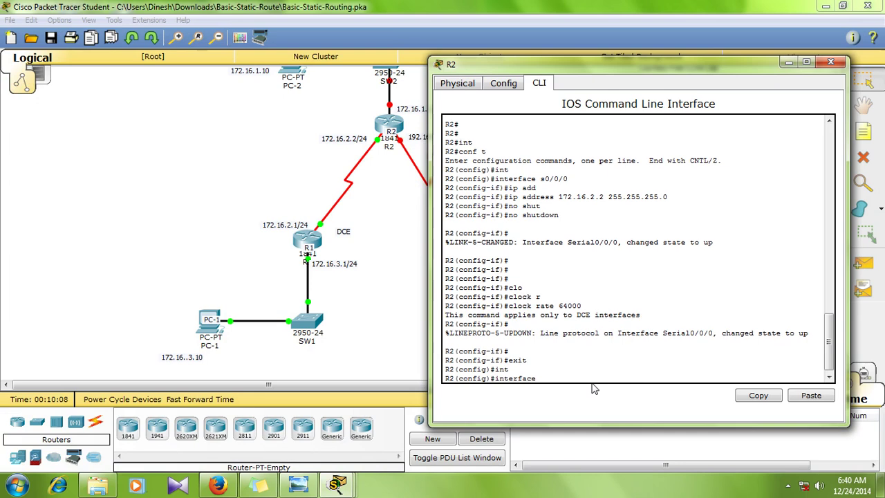
pyautogui.write('s0/1/0')
pyautogui.press('Return')
pyautogui.write('ip add')
pyautogui.press('Tab')
pyautogui.write('19')
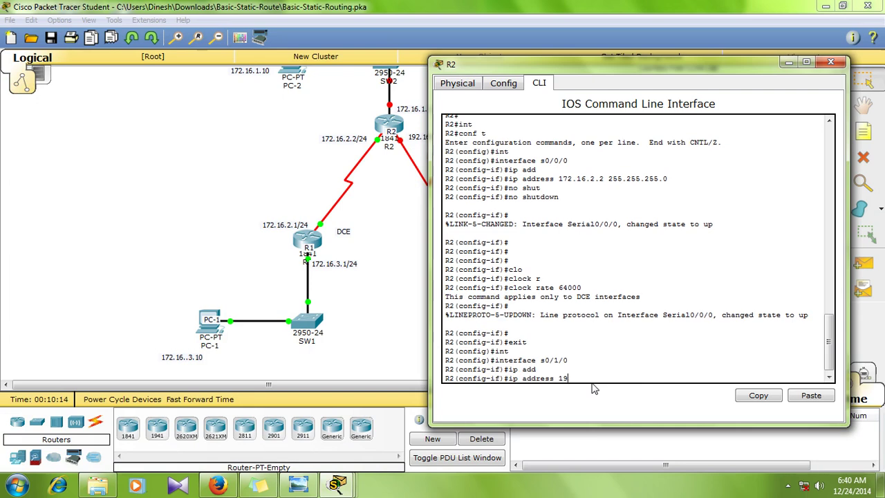
pyautogui.write('2.168.1')
pyautogui.moveTo(605, 63); pyautogui.dragTo(638, 69)
pyautogui.write('.2')
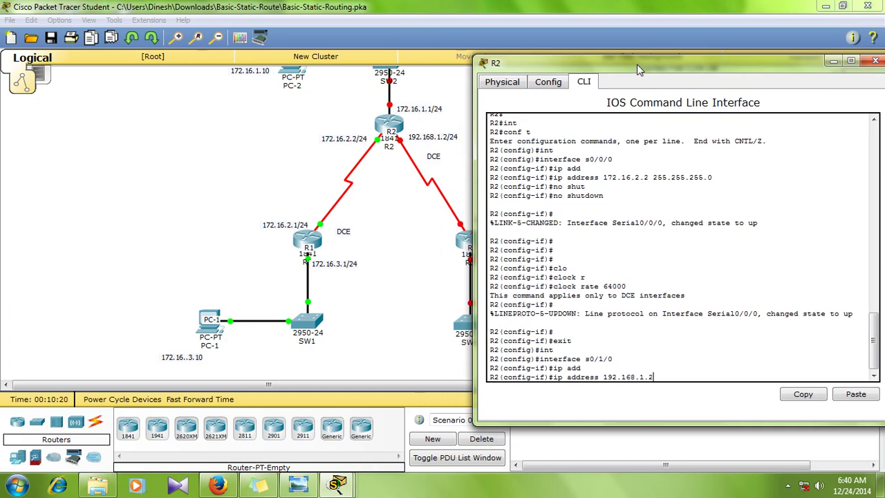
pyautogui.write(' 255.255.255.0')
pyautogui.press('Return')
# Step: Set Serial0/1/0's clock rate to 64000 and enable it with no shutdown
pyautogui.write('clo')
pyautogui.press('Tab')
pyautogui.write('64000')
pyautogui.press('Return')
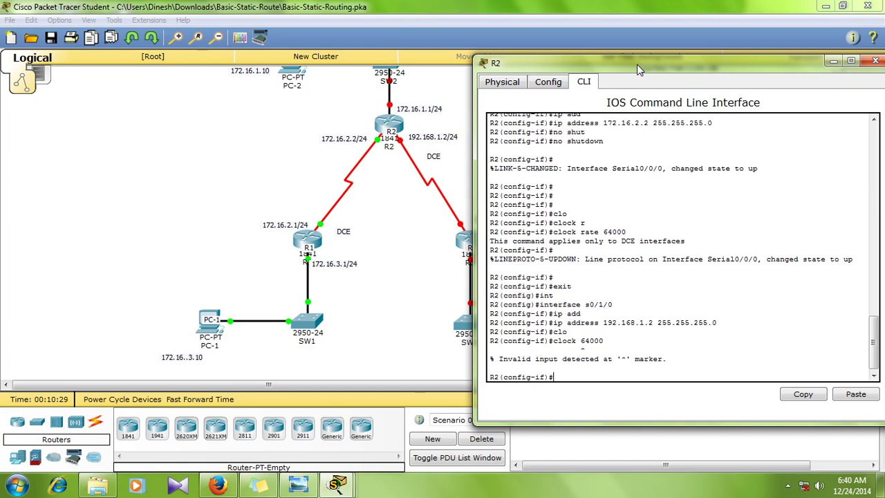
pyautogui.write('clo')
pyautogui.press('Tab')
pyautogui.write('r')
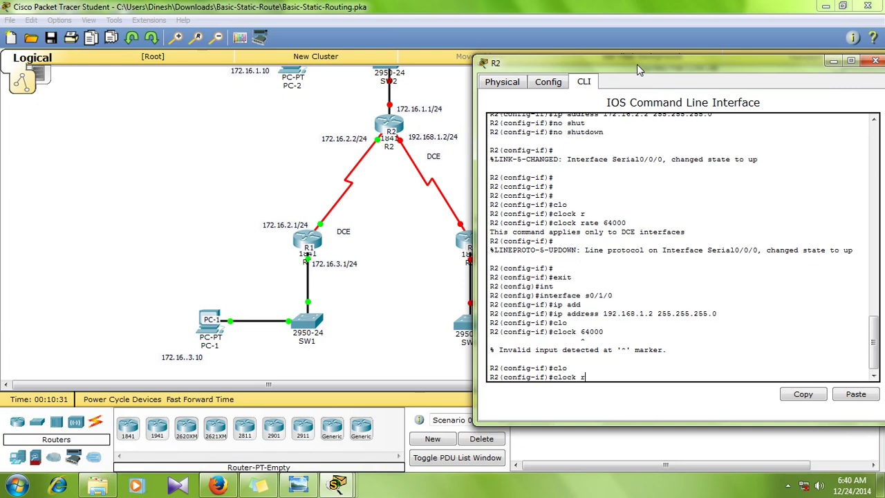
pyautogui.write('at')
pyautogui.press('Tab')
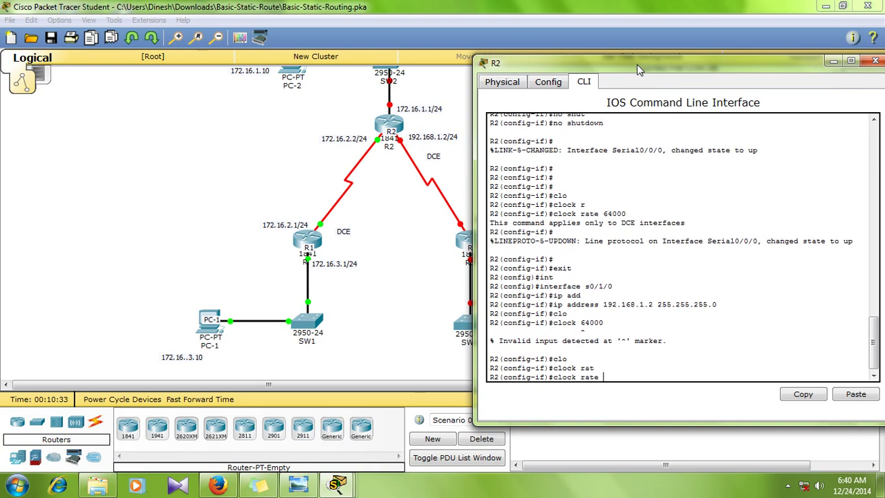
pyautogui.write('64000')
pyautogui.press('Return')
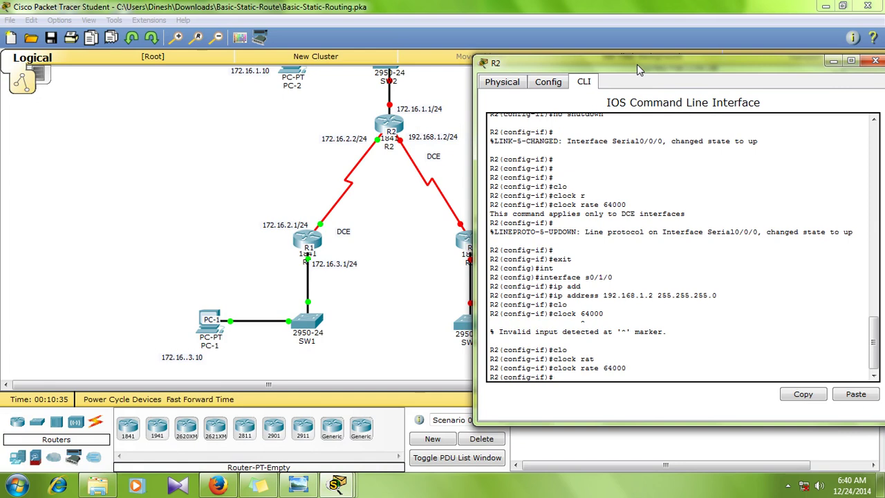
pyautogui.write('no shut')
pyautogui.press('Tab')
pyautogui.press('Return')
pyautogui.press('Return')
pyautogui.press('Return')
pyautogui.press('Return')
pyautogui.press('Return')
pyautogui.press('Return')
pyautogui.press('Return')
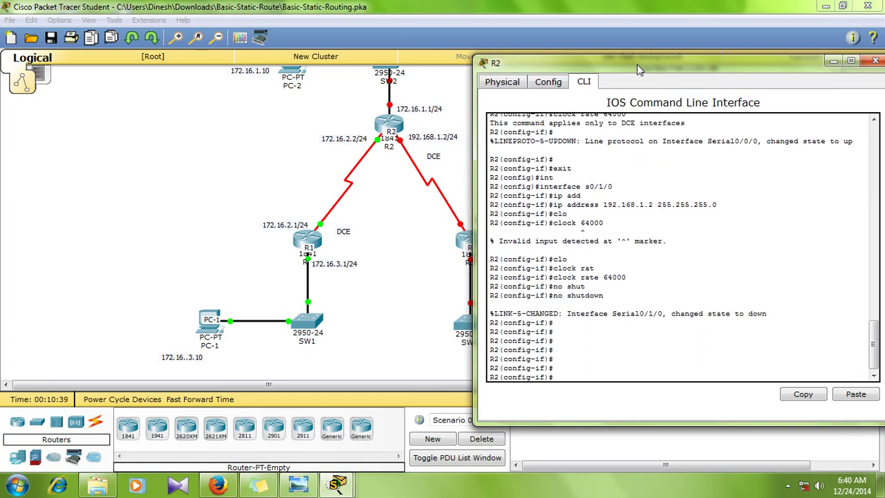
# Step: Open router R3's CLI and enter global configuration mode
pyautogui.click(415, 235)
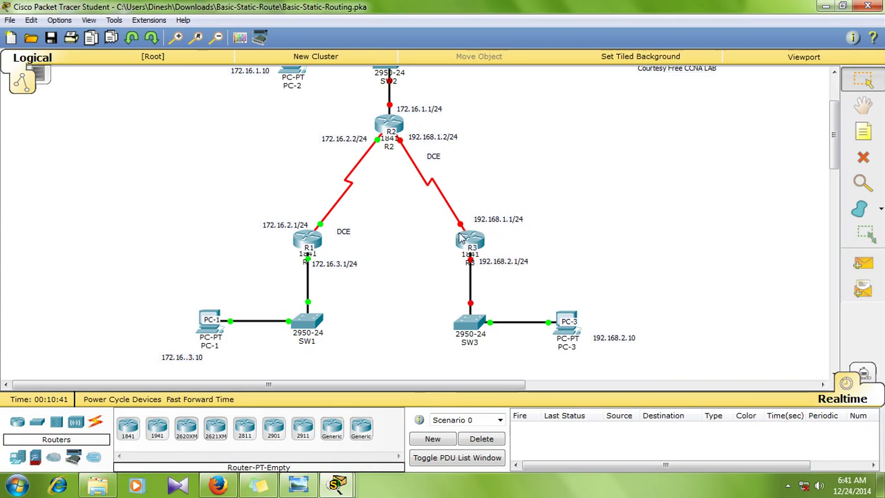
pyautogui.click(470, 245)
pyautogui.click(349, 105)
pyautogui.press('Return')
pyautogui.write('en')
pyautogui.press('Return')
pyautogui.write('conf t')
pyautogui.press('Return')
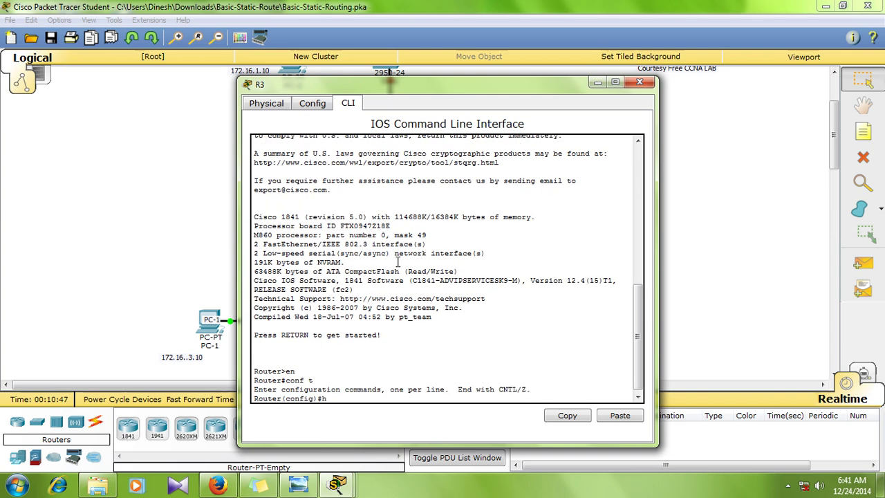
# Step: Set the hostname to R3 and disable IP domain lookup
pyautogui.write('ho')
pyautogui.press('Tab')
pyautogui.write('R3')
pyautogui.press('Return')
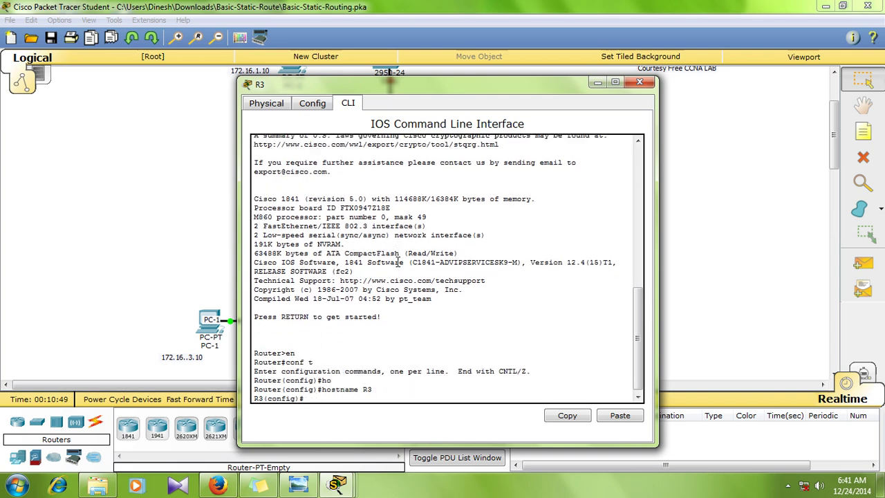
pyautogui.write('no ip doma')
pyautogui.press('Tab')
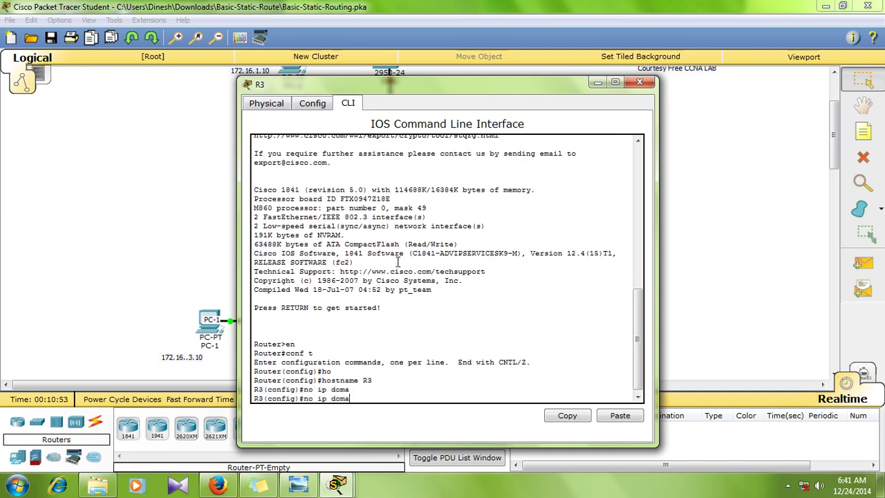
pyautogui.write('in-l')
pyautogui.press('Tab')
pyautogui.press('Return')
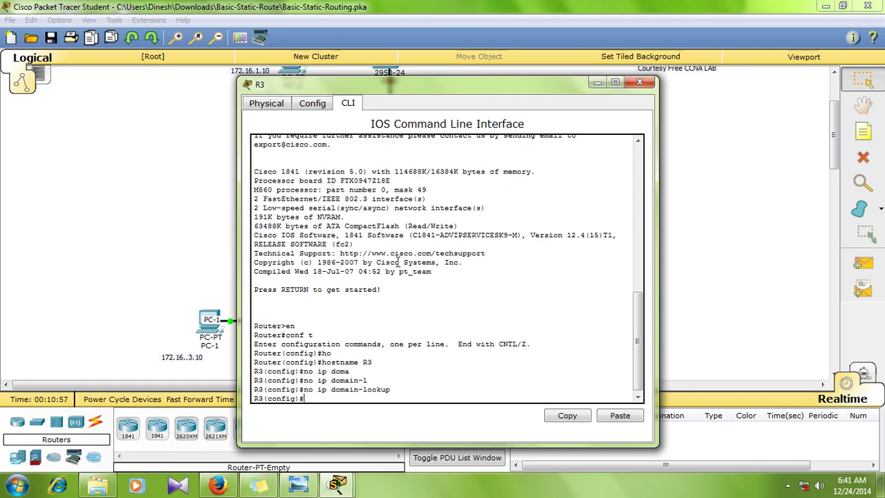
# Step: Set R3's enable secret password
pyautogui.write('enab')
pyautogui.press('Tab')
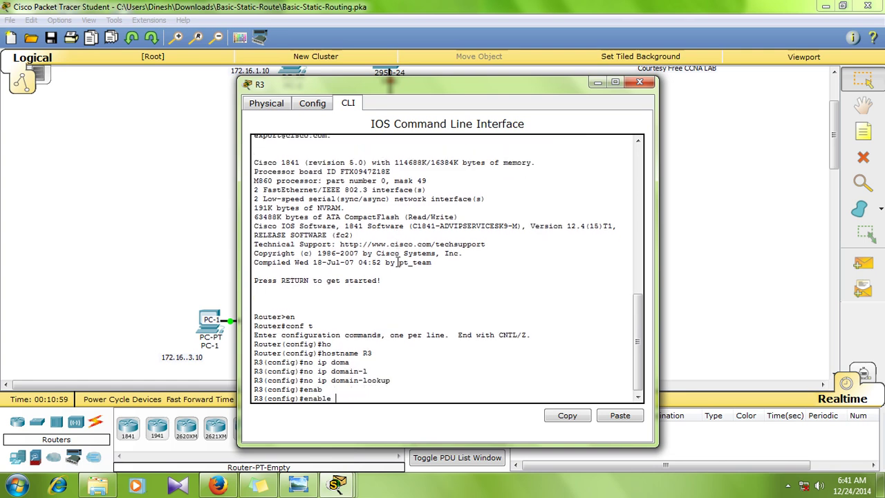
pyautogui.write('sec')
pyautogui.press('Tab')
pyautogui.write('cisco')
pyautogui.press('Return')
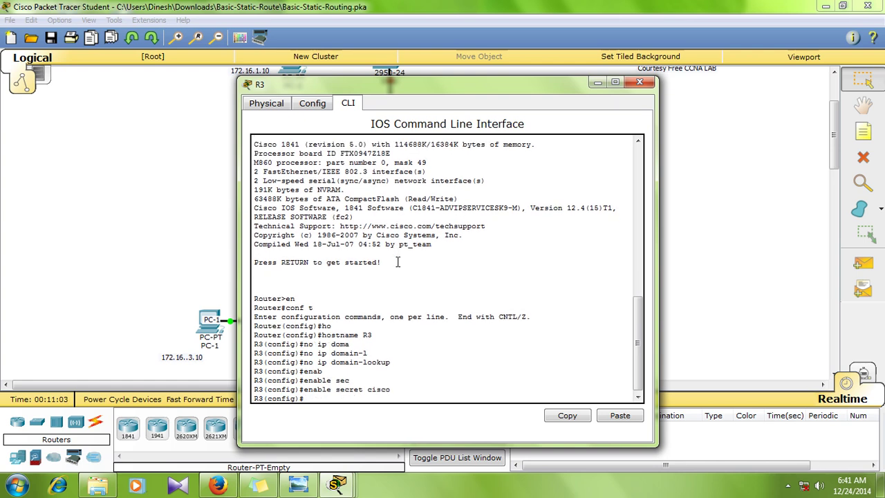
# Step: Configure a login password on VTY lines 0 4
pyautogui.write('line vty 0 4')
pyautogui.press('Return')
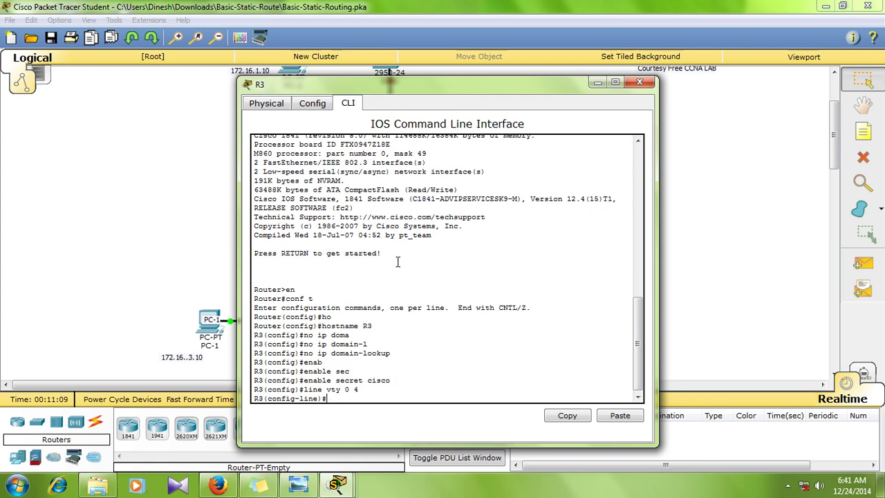
pyautogui.write('pass')
pyautogui.press('Tab')
pyautogui.write('sanfra')
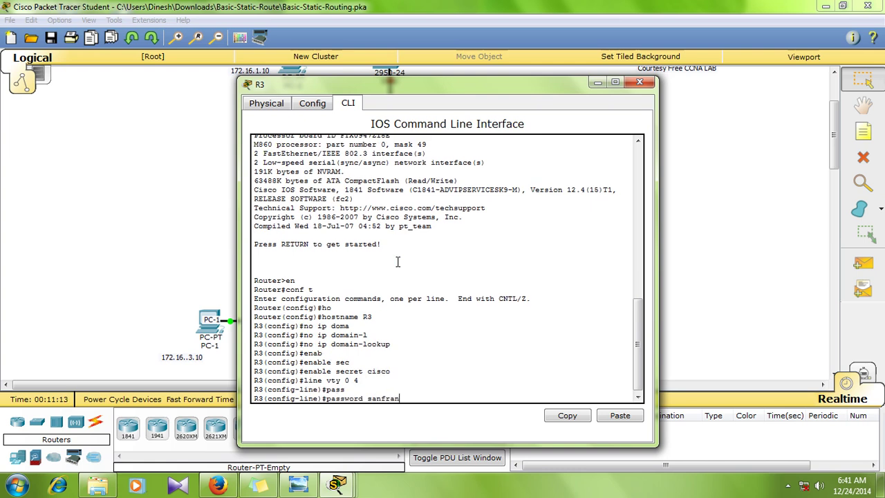
pyautogui.write('n')
pyautogui.press('Return')
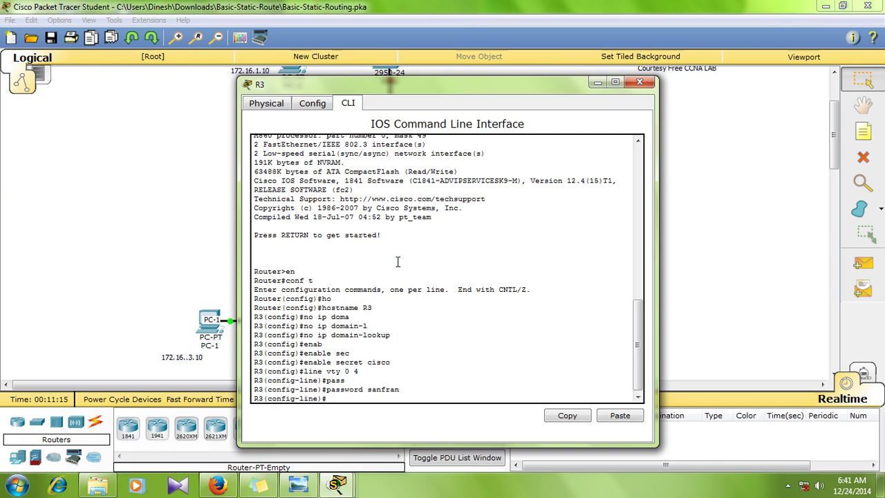
# Step: Disable the VTY exec timeout, require login, and leave VTY line configuration
pyautogui.write('no exec-t')
pyautogui.press('Tab')
pyautogui.press('Return')
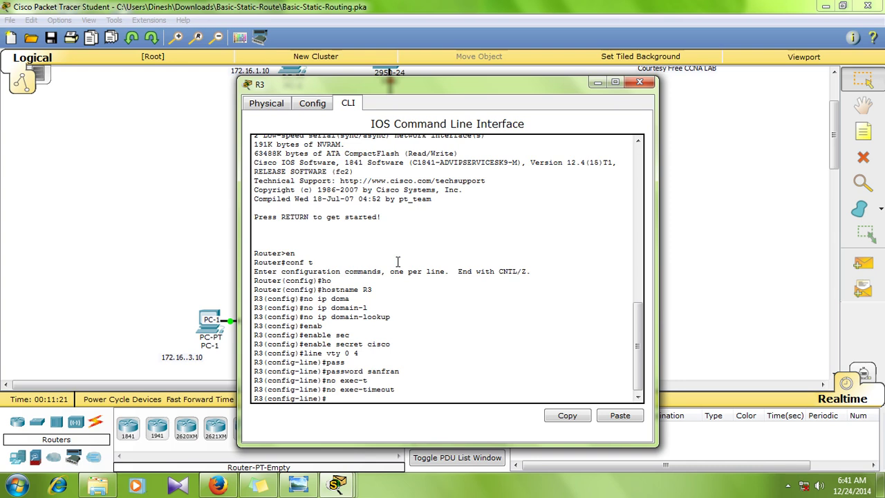
pyautogui.write('login')
pyautogui.press('Return')
pyautogui.write('exit')
pyautogui.press('Return')
pyautogui.write('line con')
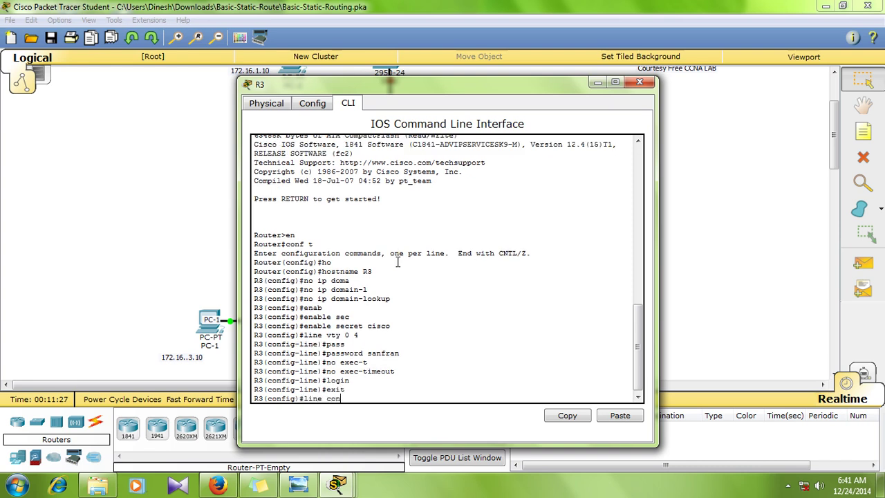
pyautogui.press('Tab')
# Step: Give R3's console line 0 a password with login required, returning to the R3# prompt
pyautogui.write('0')
pyautogui.press('Return')
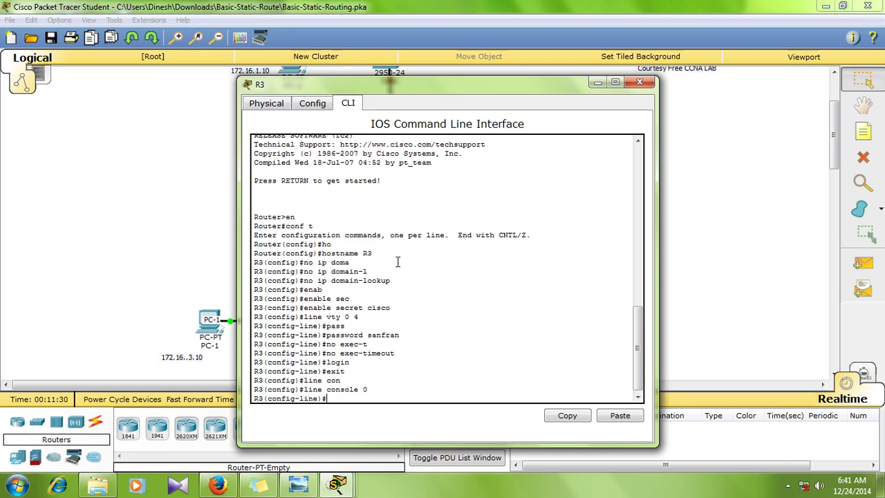
pyautogui.write('pass')
pyautogui.press('Tab')
pyautogui.write('sa')
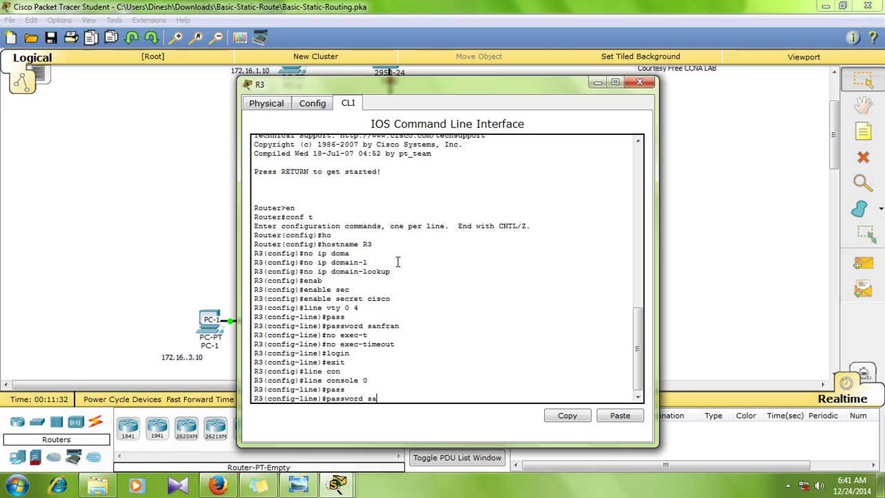
pyautogui.write('nfran')
pyautogui.press('Return')
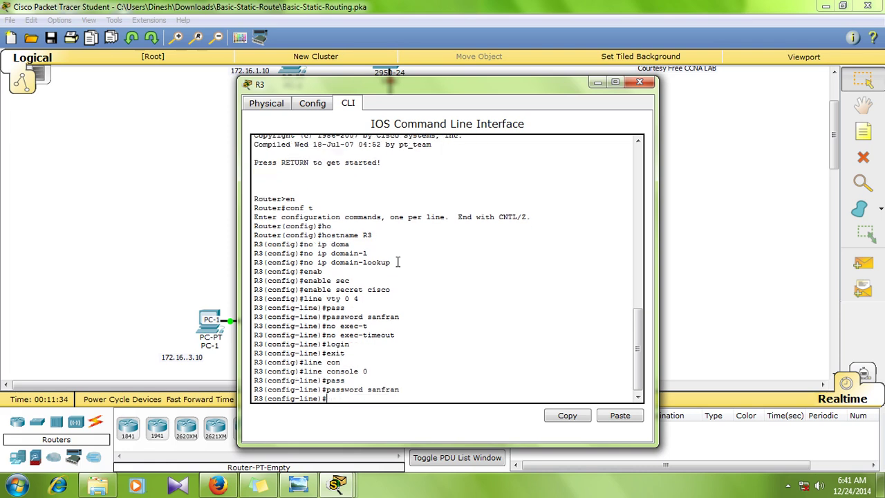
pyautogui.write('login')
pyautogui.press('Return')
pyautogui.press('Return')
pyautogui.press('Return')
pyautogui.press('Return')
pyautogui.press('Return')
pyautogui.press('Return')
pyautogui.hotkey('ctrl', 'z')
pyautogui.press('Return')
pyautogui.press('Return')
pyautogui.press('Return')
pyautogui.press('Return')
pyautogui.press('Return')
pyautogui.press('Return')
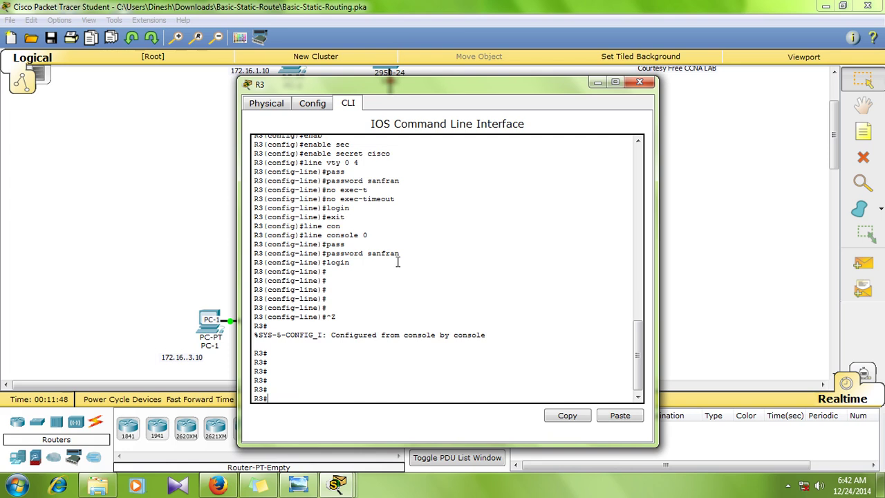
pyautogui.moveTo(431, 95); pyautogui.dragTo(712, 97)
# Step: Assign R3's fa0/0 192.168.2.1 255.255.255.0 and bring it up
pyautogui.write('conf t')
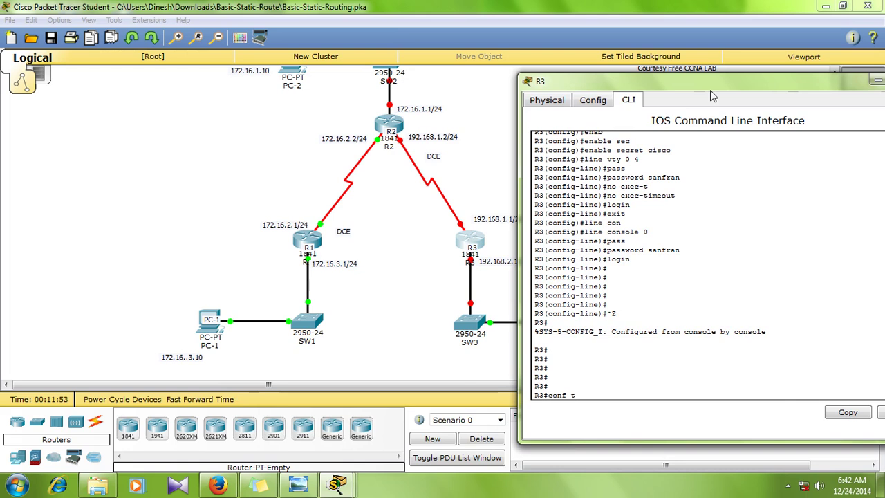
pyautogui.press('Return')
pyautogui.write('int')
pyautogui.press('Tab')
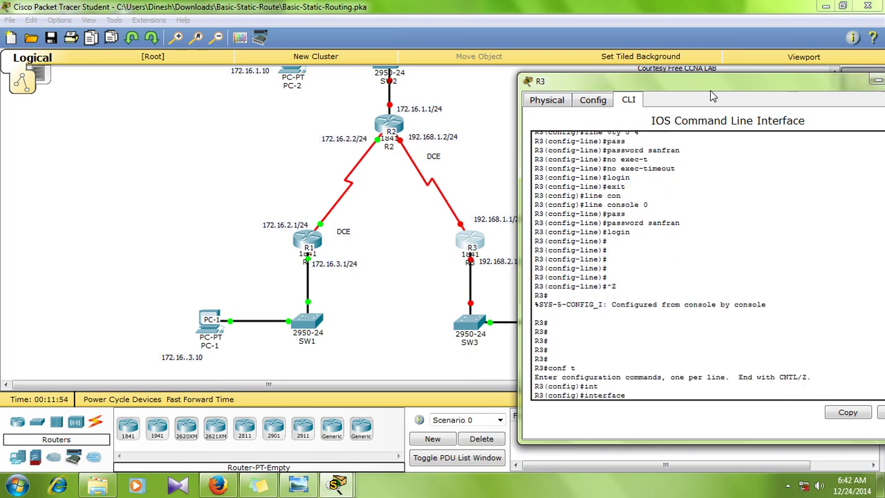
pyautogui.write('fa0/0')
pyautogui.press('Return')
pyautogui.write('ip ad')
pyautogui.press('Tab')
pyautogui.write('192.16')
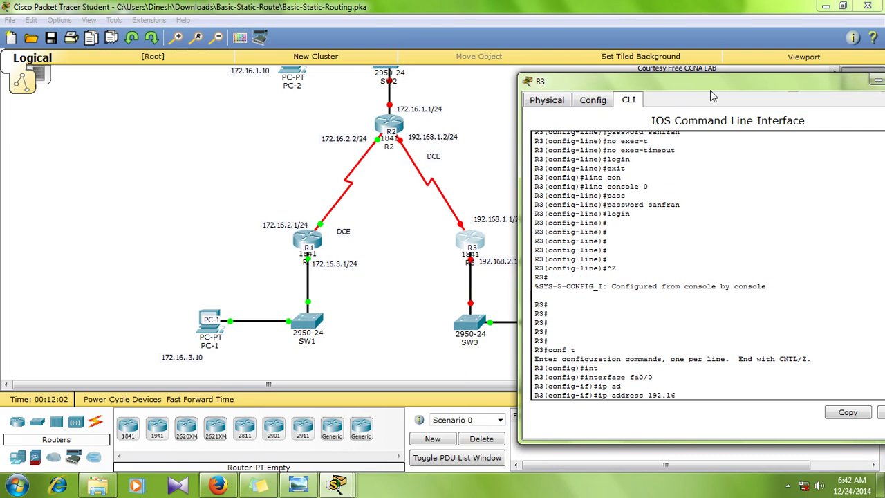
pyautogui.write('8.2.1 255.255.255.0')
pyautogui.press('Return')
pyautogui.write('no shut')
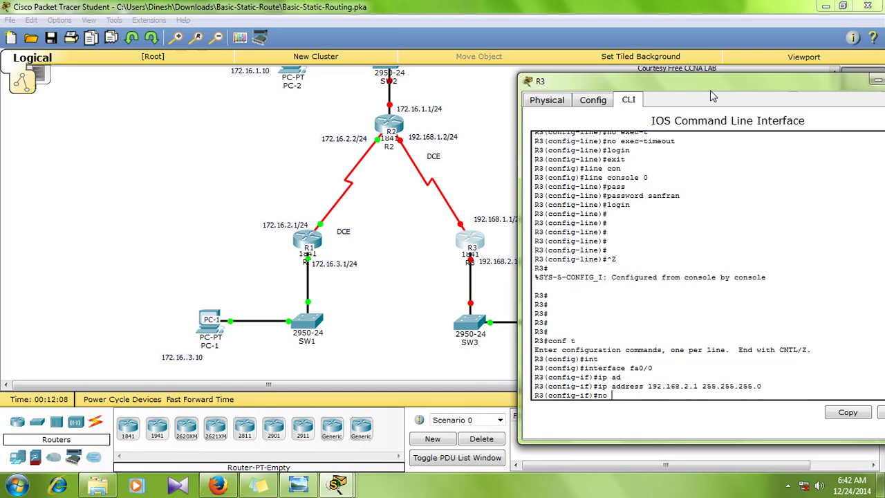
pyautogui.press('Tab')
pyautogui.press('Return')
pyautogui.press('Return')
pyautogui.press('Return')
pyautogui.press('Return')
pyautogui.press('Return')
pyautogui.press('Return')
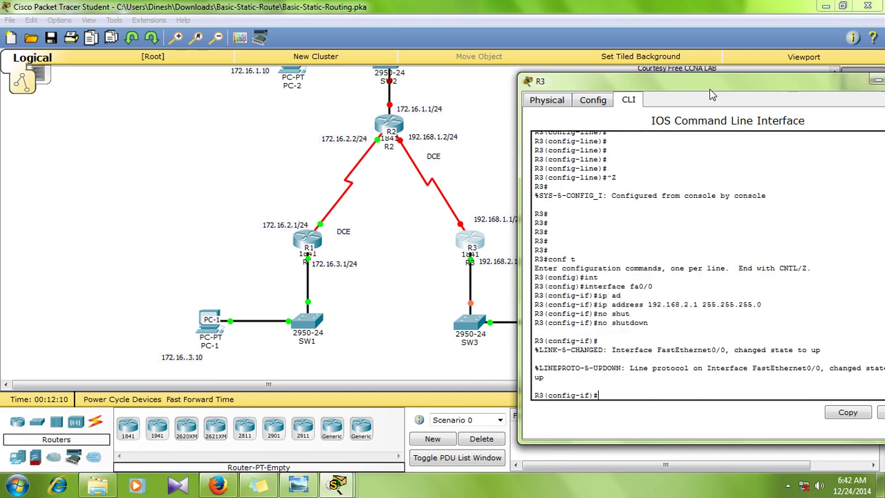
pyautogui.write('exit')
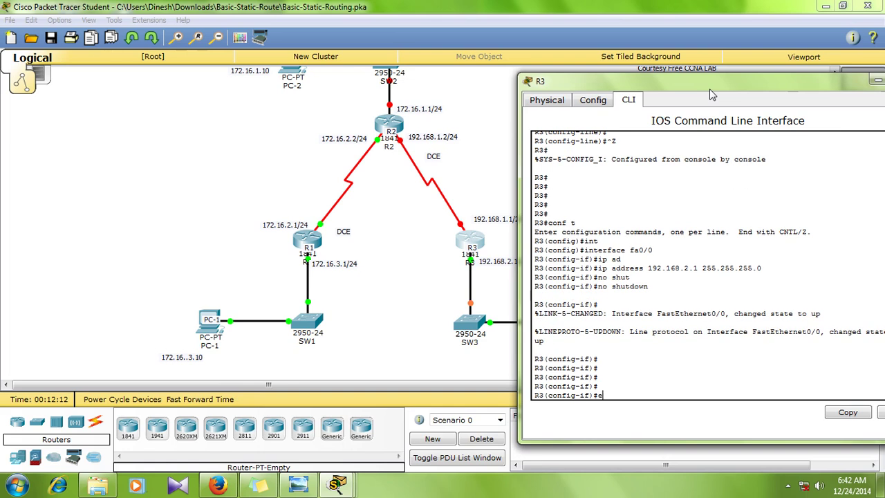
pyautogui.press('Return')
# Step: Assign s0/0/0 192.168.1.1 255.255.255.0, enable it, and exit configuration mode
pyautogui.write('int')
pyautogui.press('Tab')
pyautogui.write('s0/')
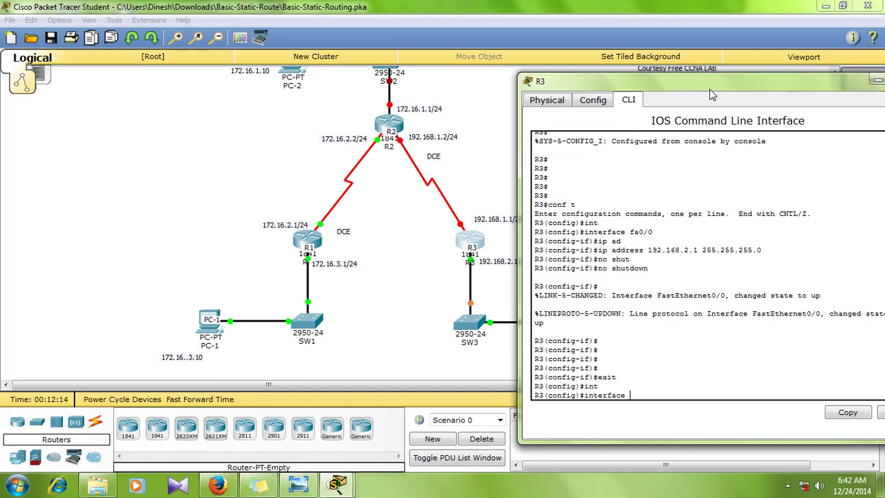
pyautogui.write('0/0')
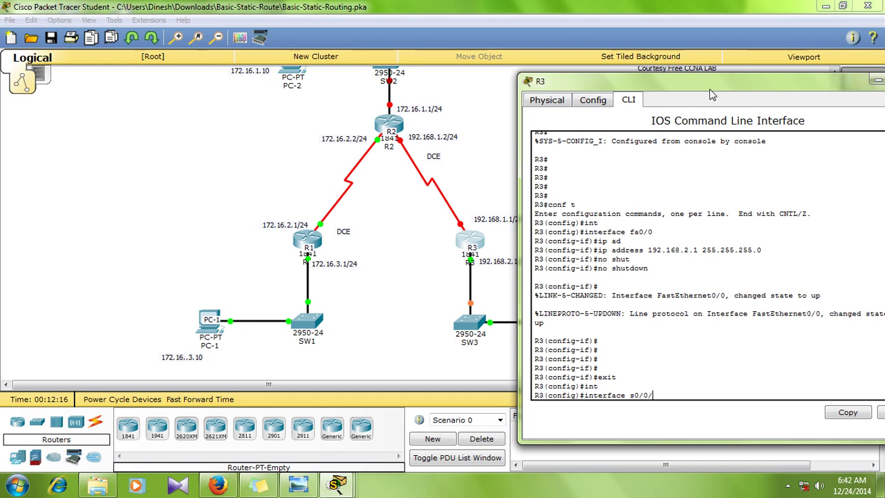
pyautogui.press('Return')
pyautogui.write('ip ad')
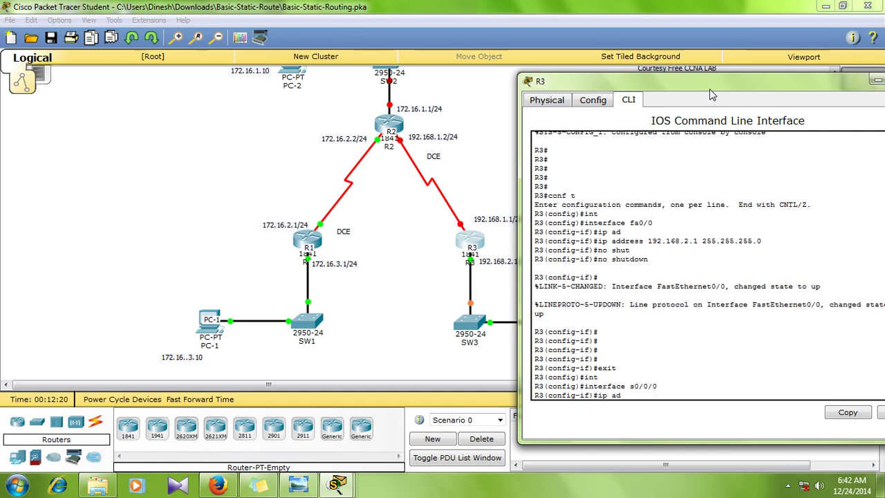
pyautogui.press('Tab')
pyautogui.write('192')
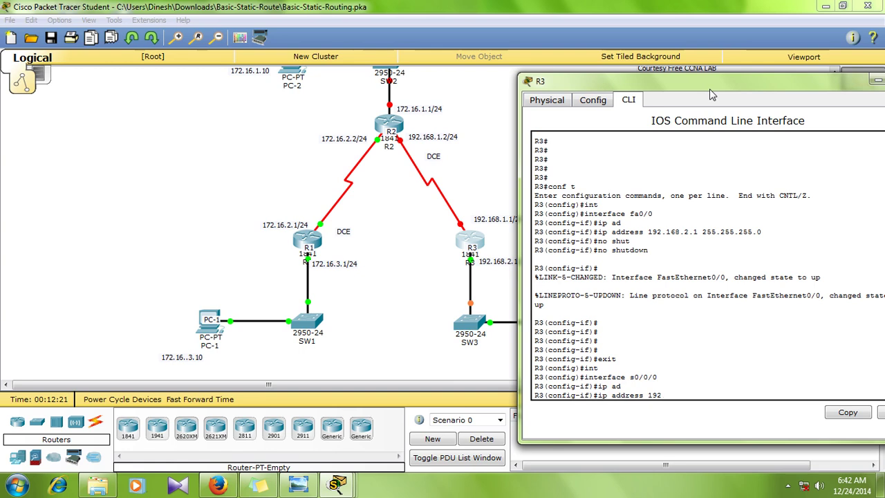
pyautogui.write('.168.1.1 255.255.255.0')
pyautogui.press('Return')
pyautogui.write('no shut')
pyautogui.press('Return')
pyautogui.press('Return')
pyautogui.press('Return')
pyautogui.press('Return')
pyautogui.press('Return')
pyautogui.press('Return')
pyautogui.press('Return')
pyautogui.press('Return')
pyautogui.press('Return')
pyautogui.hotkey('ctrl', 'z')
pyautogui.press('Return')
pyautogui.press('Return')
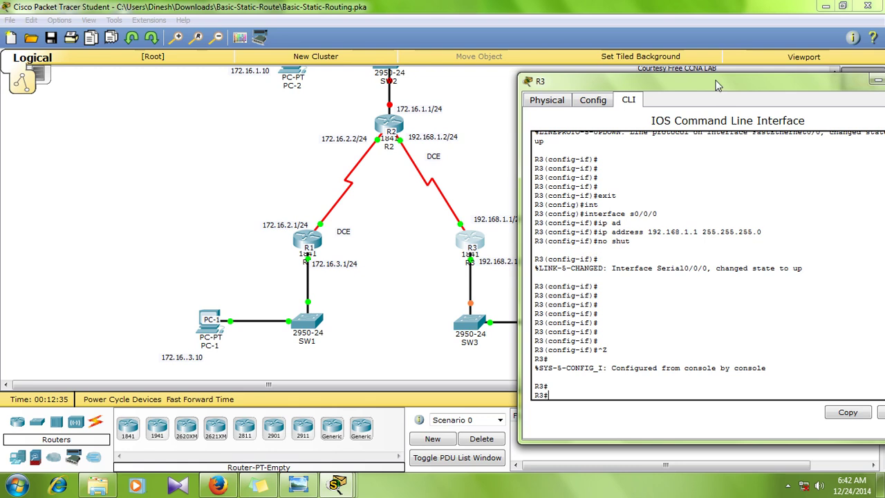
pyautogui.moveTo(690, 83); pyautogui.dragTo(521, 69)
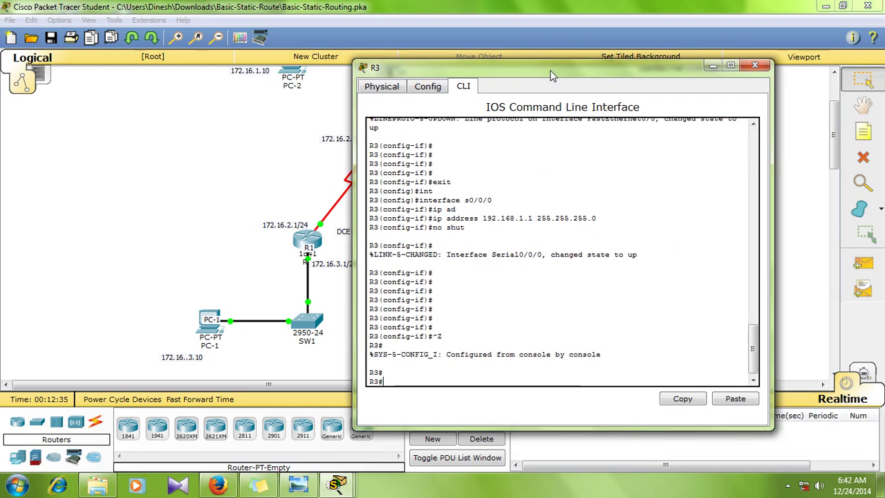
# Step: Close R3's window and review the domain-lookup and console/vty password instructions
pyautogui.click(752, 66)
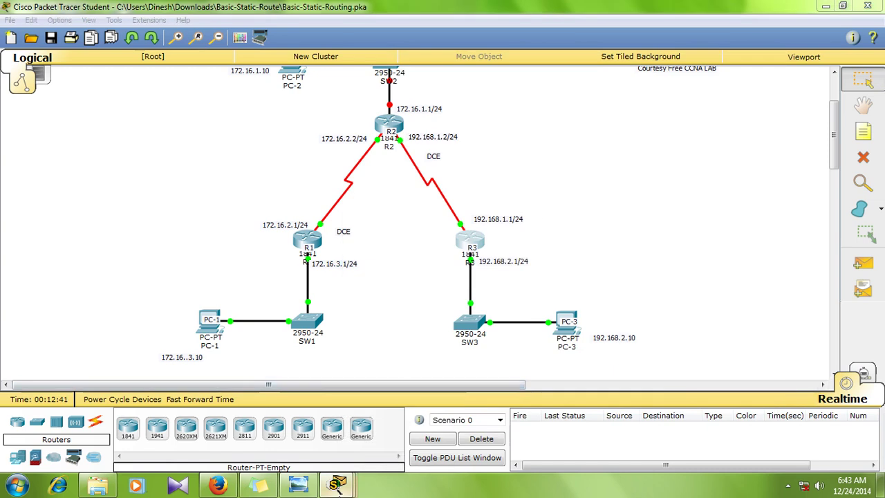
pyautogui.moveTo(337, 484)
pyautogui.click(132, 407)
pyautogui.moveTo(84, 67); pyautogui.dragTo(322, 81)
pyautogui.doubleClick(142, 93)
pyautogui.moveTo(73, 93); pyautogui.dragTo(219, 92)
pyautogui.click(219, 93)
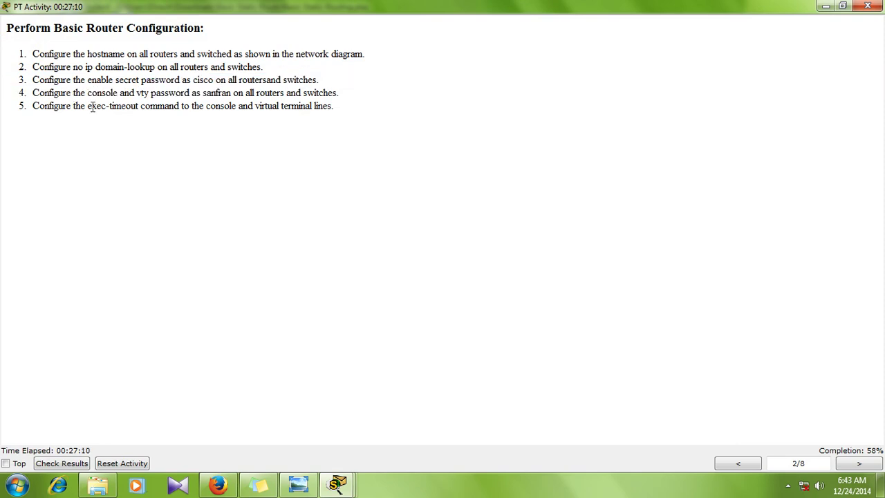
# Step: Note the exec-timeout item, then advance to instructions page 3 of 8
pyautogui.moveTo(93, 108)
pyautogui.mouseDown()
pyautogui.moveTo(135, 108)
pyautogui.moveTo(88, 106)
pyautogui.mouseUp()
pyautogui.click(136, 108)
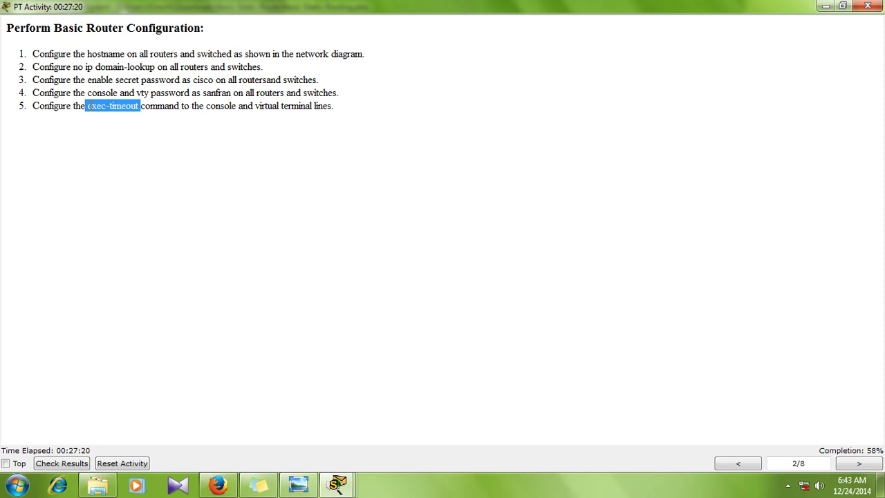
pyautogui.click(850, 468)
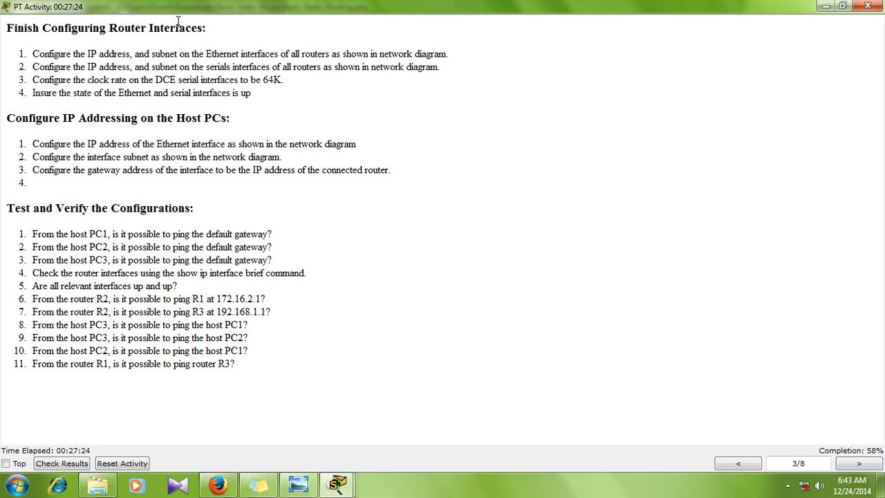
pyautogui.moveTo(34, 54); pyautogui.dragTo(251, 79)
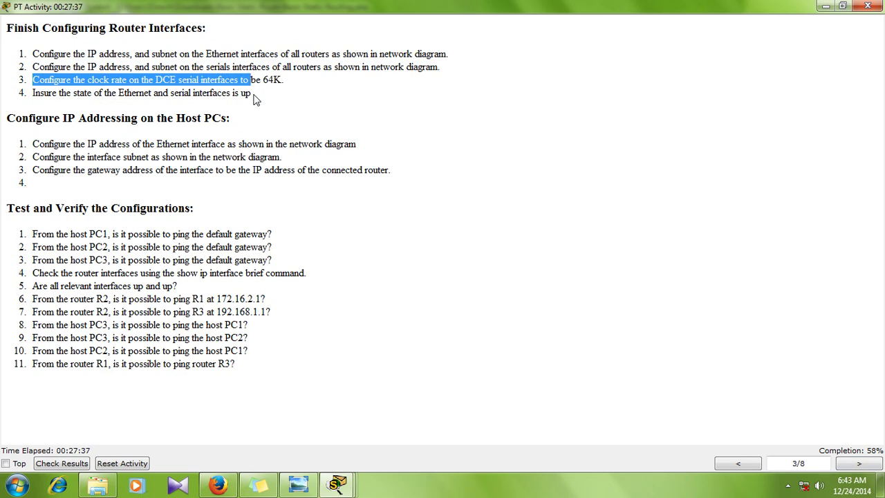
# Step: Run 'show ip interface brief' on R1
pyautogui.click(337, 484)
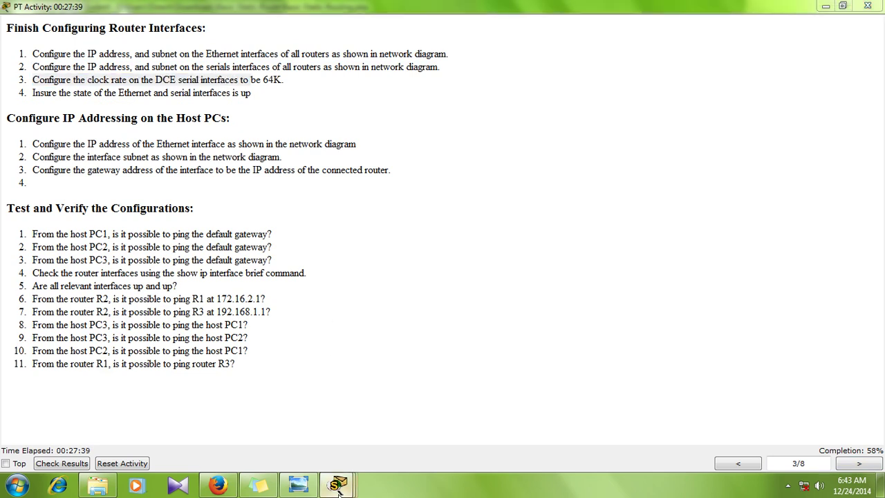
pyautogui.click(365, 380)
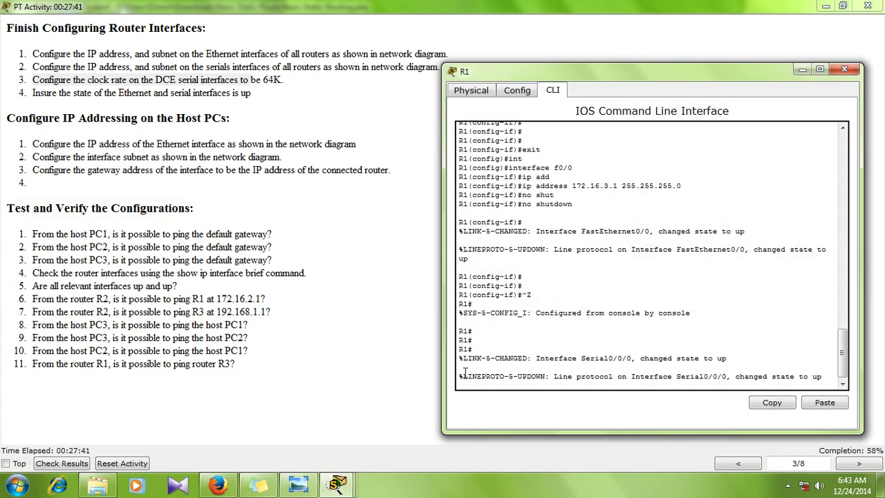
pyautogui.press('Return')
pyautogui.write('sh ip int')
pyautogui.press('Tab')
pyautogui.write('br')
pyautogui.press('Tab')
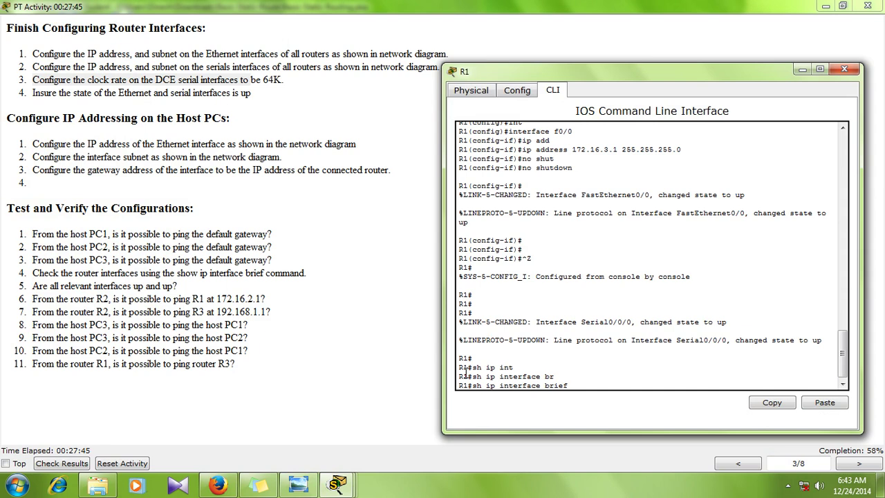
pyautogui.press('Return')
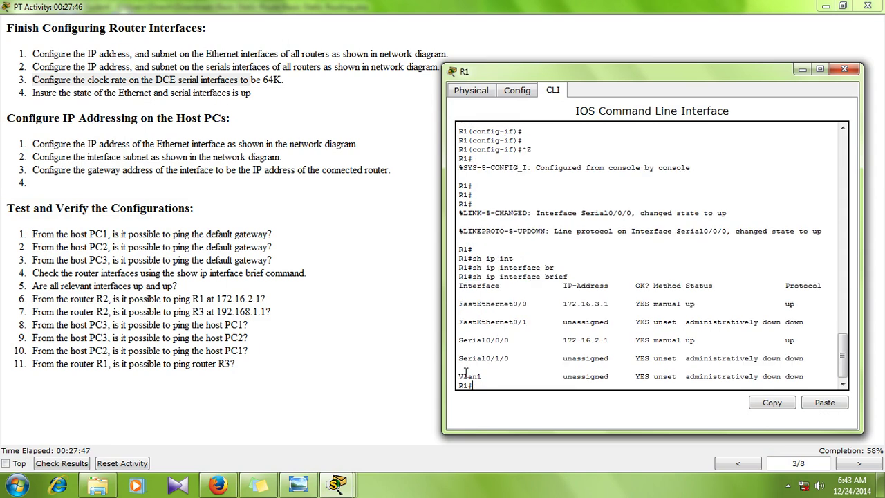
# Step: Check FastEthernet0/0 172.16.3.1 and Serial0/0/0 172.16.2.1 are up, glancing at R2
pyautogui.moveTo(563, 304); pyautogui.dragTo(609, 304)
pyautogui.moveTo(563, 340); pyautogui.dragTo(622, 341)
pyautogui.moveTo(694, 303); pyautogui.dragTo(766, 310)
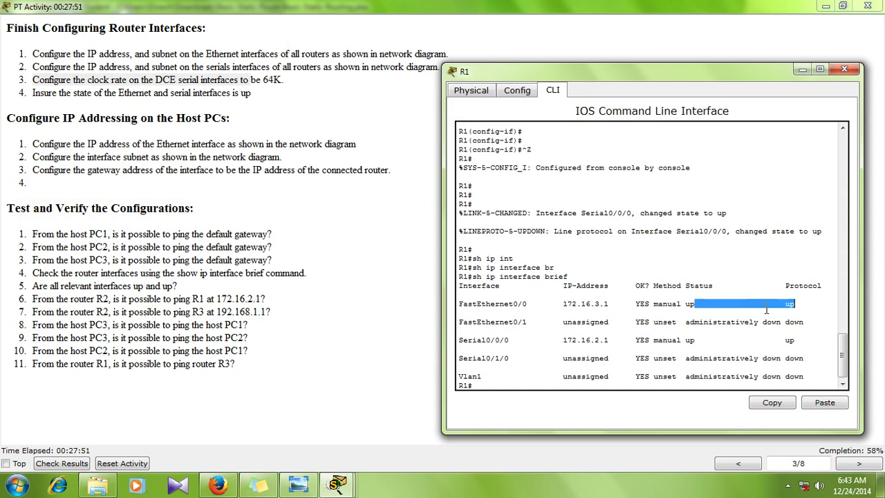
pyautogui.moveTo(339, 486)
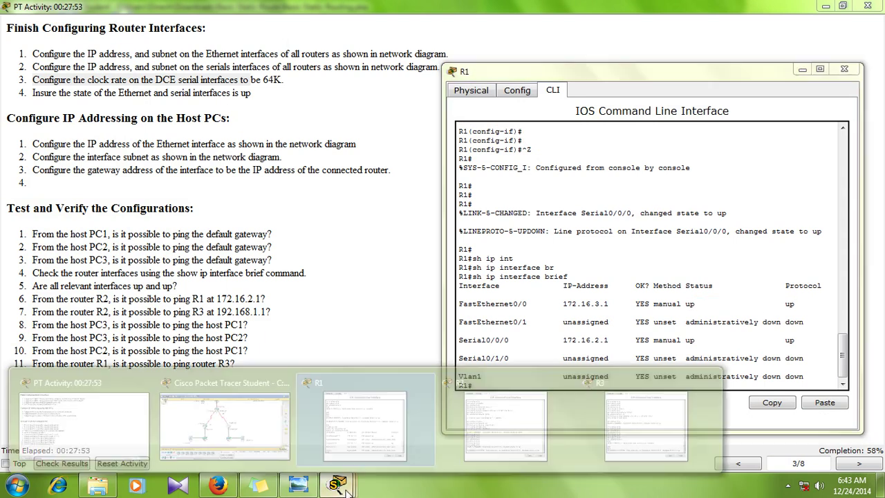
pyautogui.click(539, 405)
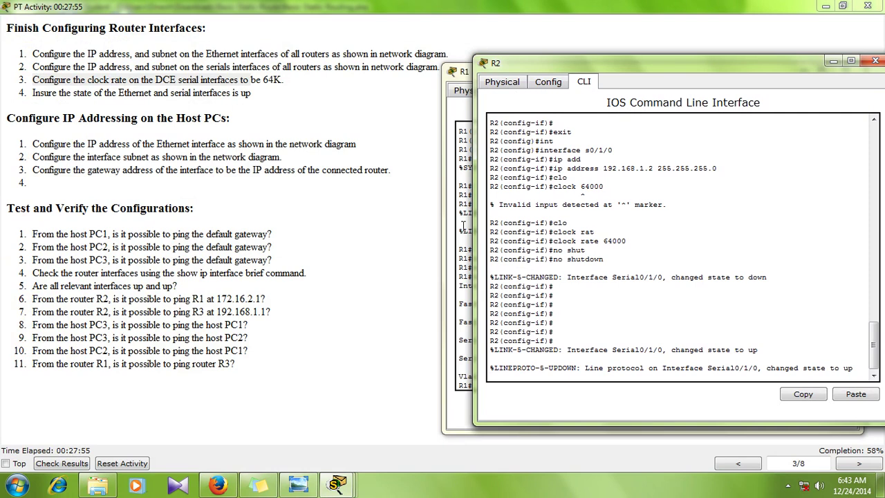
pyautogui.click(463, 226)
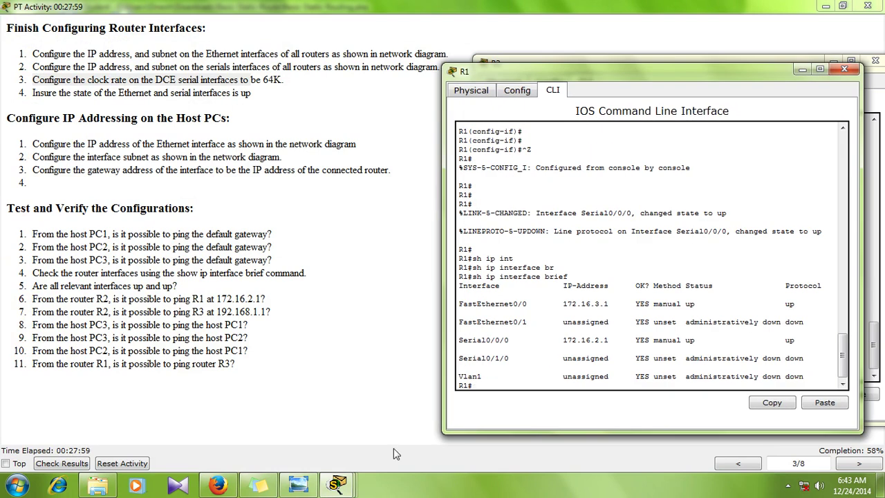
# Step: Leave configuration mode on R2 and run 'show ip interface brief', noting FastEthernet0/0 unassigned and down
pyautogui.moveTo(349, 480)
pyautogui.click(526, 405)
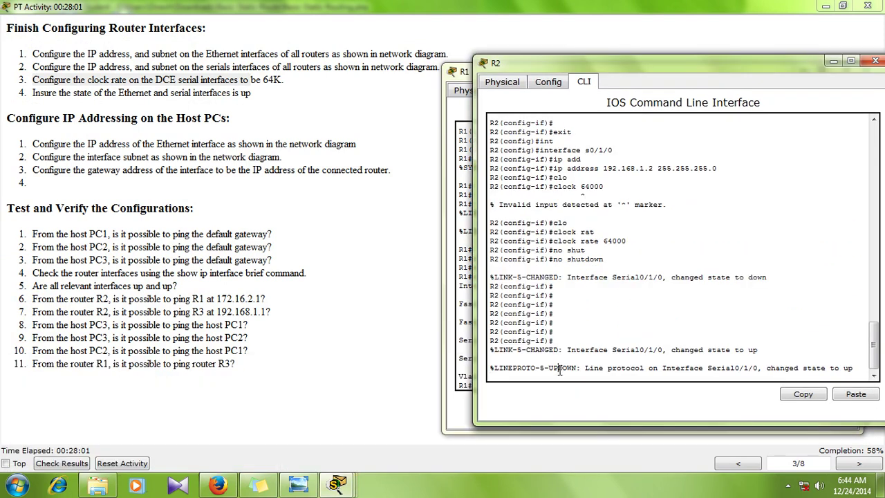
pyautogui.press('Return')
pyautogui.press('Return')
pyautogui.hotkey('ctrl', 'z')
pyautogui.press('Return')
pyautogui.press('Return')
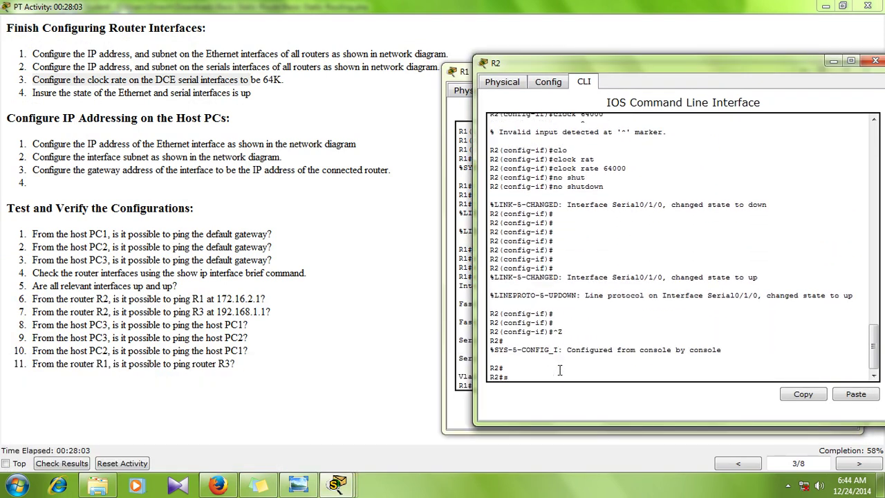
pyautogui.write('sh ip int')
pyautogui.press('Tab')
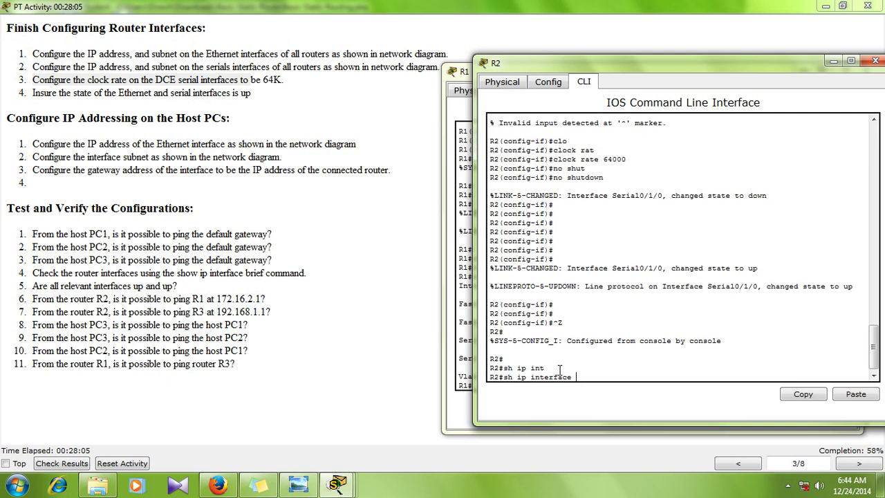
pyautogui.write('br')
pyautogui.press('Tab')
pyautogui.press('Return')
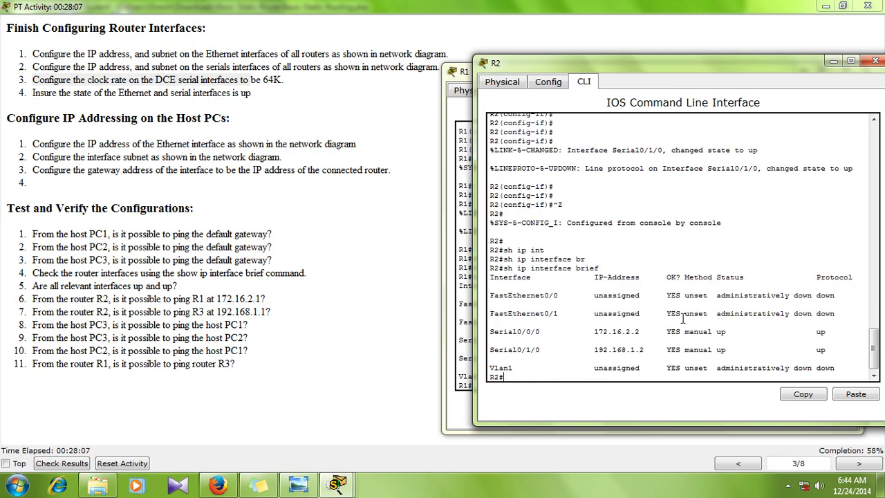
pyautogui.moveTo(707, 332); pyautogui.dragTo(741, 347)
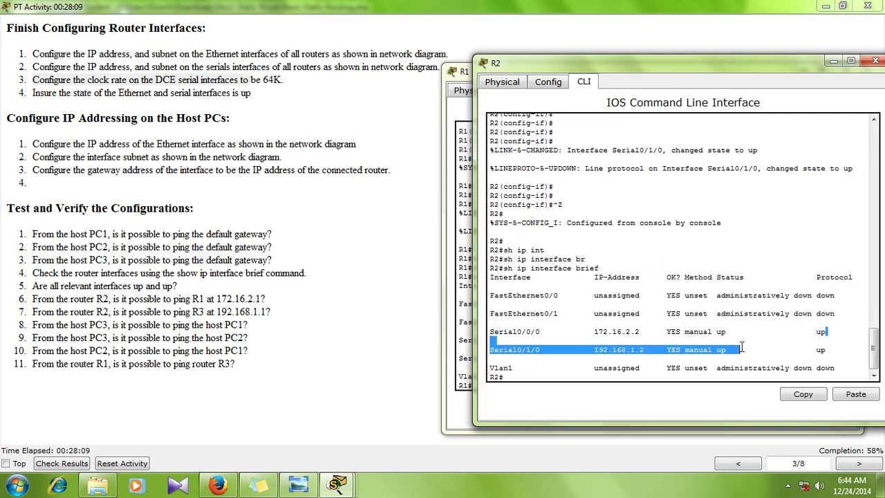
pyautogui.moveTo(495, 286); pyautogui.dragTo(599, 295)
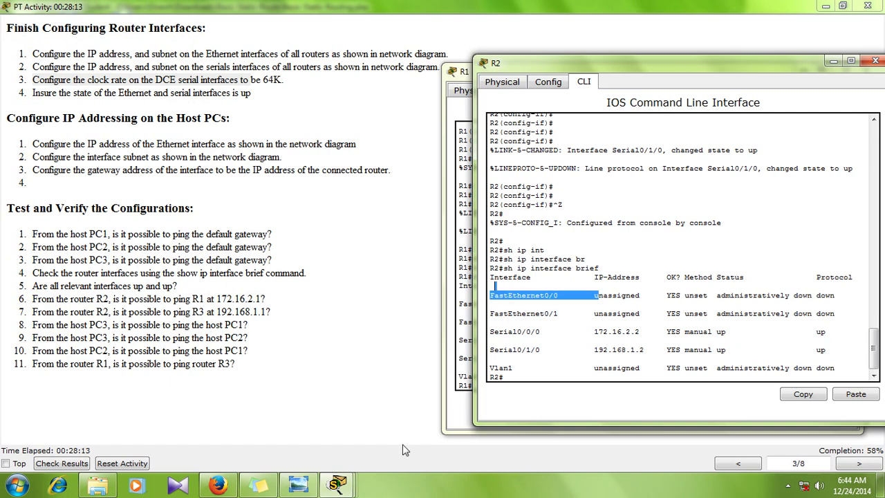
pyautogui.click(530, 377)
# Step: Enter R2's interface fa0/0 configuration and bring up the network diagram to find its address
pyautogui.write('conf t')
pyautogui.press('Return')
pyautogui.write('int')
pyautogui.press('Tab')
pyautogui.write('fa0/0')
pyautogui.press('Return')
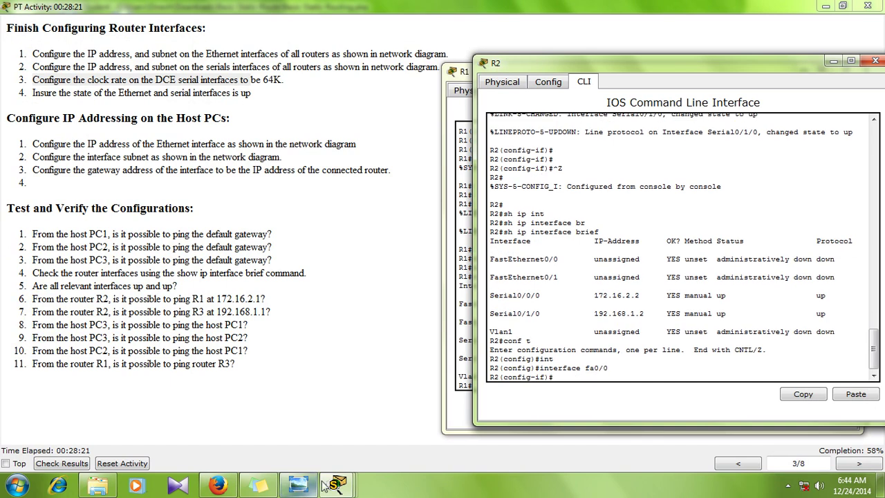
pyautogui.moveTo(337, 484)
pyautogui.click(218, 422)
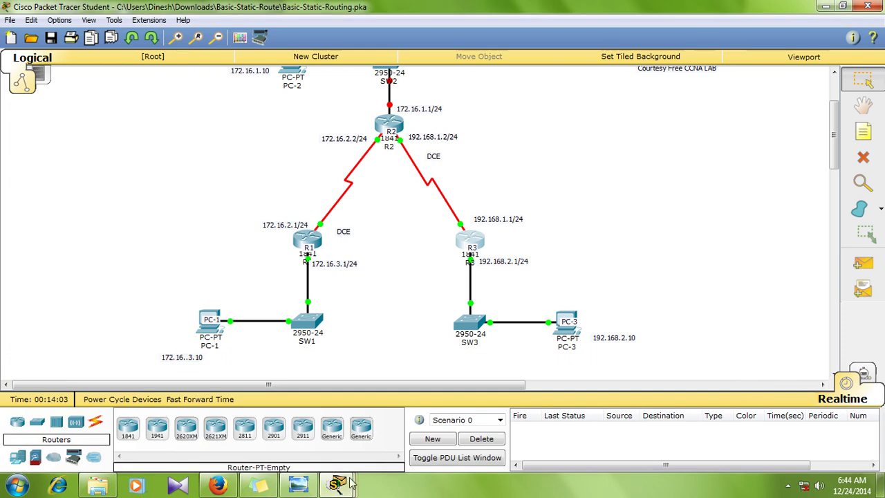
# Step: Assign R2's FastEthernet0/0 address 172.16.1.1 255.255.255.0, enable it with no shutdown, and exit
pyautogui.moveTo(339, 484)
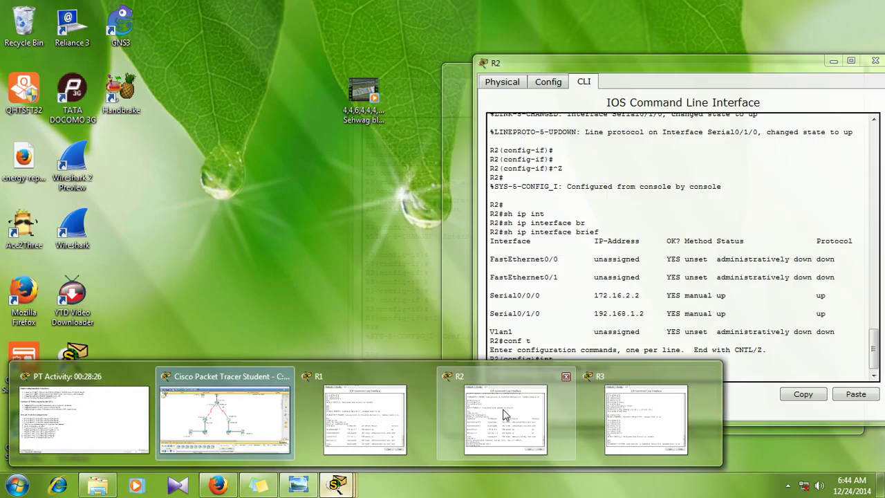
pyautogui.click(503, 414)
pyautogui.write('ip add')
pyautogui.press('Tab')
pyautogui.write('172.16.1.1 255.255.255.0')
pyautogui.press('Return')
pyautogui.write('no shut')
pyautogui.press('Tab')
pyautogui.press('Return')
pyautogui.press('Return')
pyautogui.press('Return')
pyautogui.hotkey('ctrl', 'z')
pyautogui.press('Return')
pyautogui.press('Return')
pyautogui.press('Return')
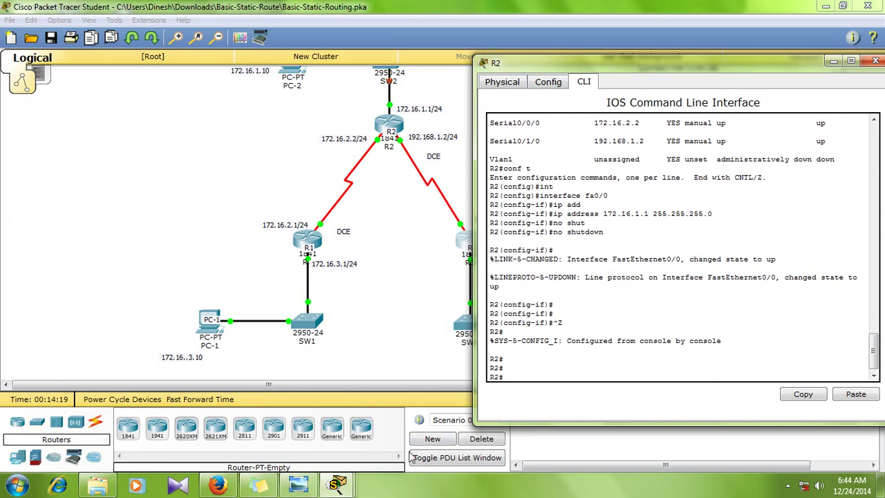
# Step: Run 'show ip int brief' on R3 to confirm FastEthernet0/0 and Serial0/0/0 are up
pyautogui.moveTo(349, 484)
pyautogui.click(652, 348)
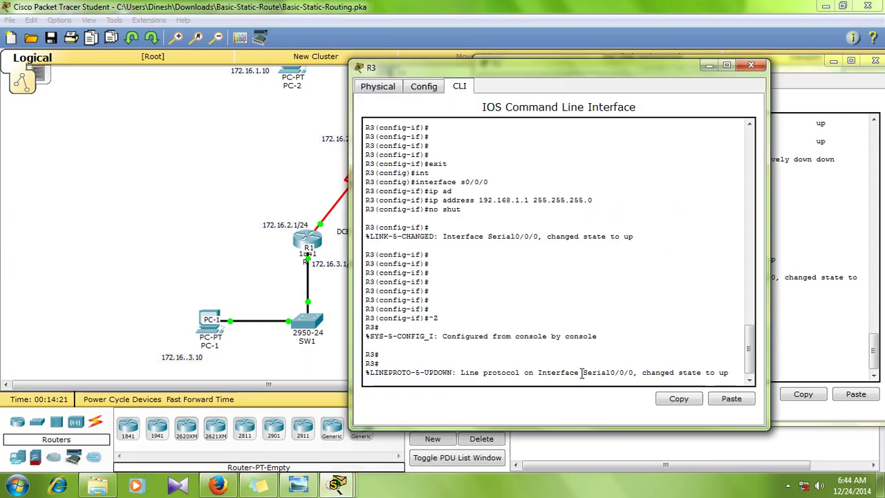
pyautogui.click(799, 358)
pyautogui.write('sh ip')
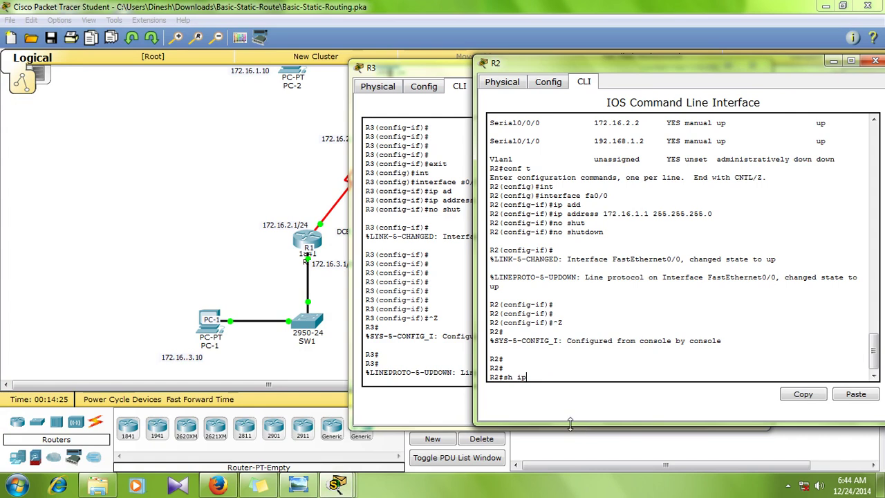
pyautogui.click(439, 367)
pyautogui.press('Return')
pyautogui.press('Return')
pyautogui.write('sh ip int br')
pyautogui.press('Tab')
pyautogui.press('Return')
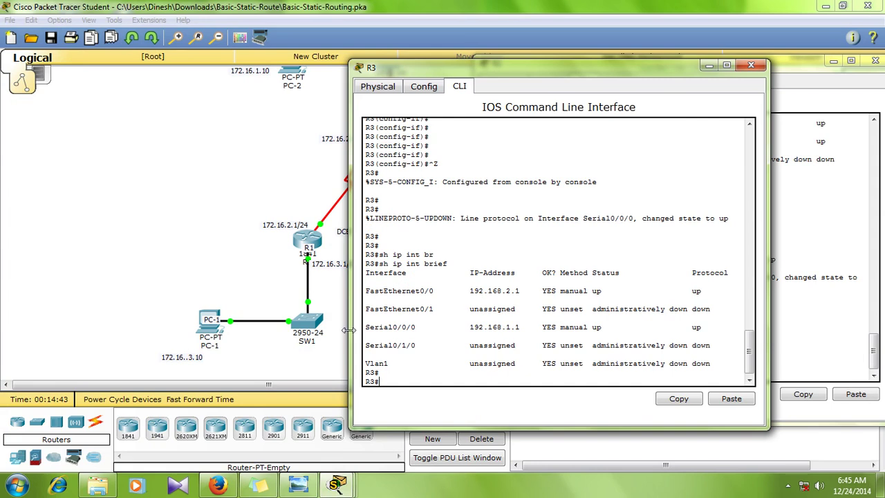
# Step: Read the host PC address and gateway instructions in PT Activity, then return to the topology
pyautogui.moveTo(336, 484)
pyautogui.click(111, 419)
pyautogui.moveTo(99, 144); pyautogui.dragTo(269, 143)
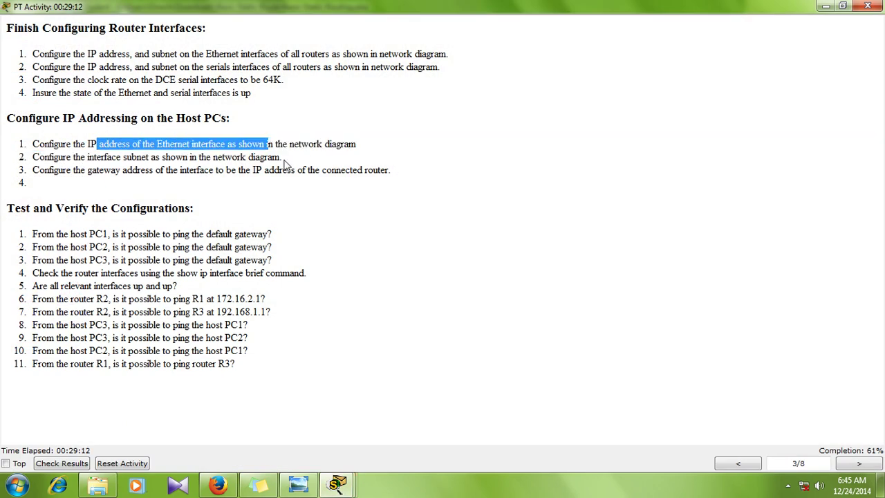
pyautogui.click(286, 165)
pyautogui.moveTo(157, 171); pyautogui.dragTo(213, 177)
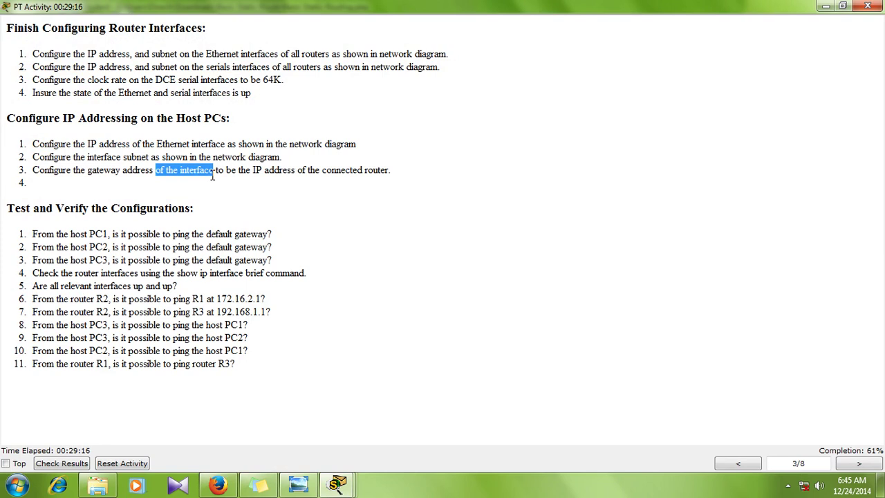
pyautogui.click(337, 480)
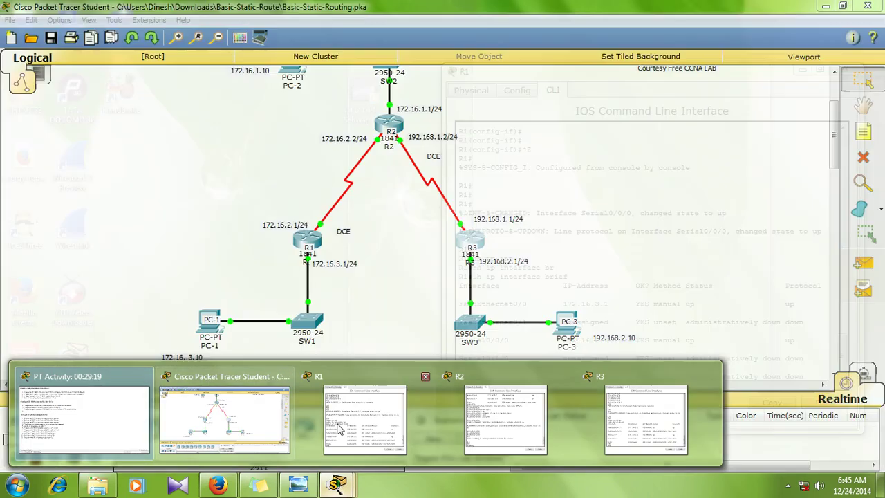
pyautogui.click(225, 415)
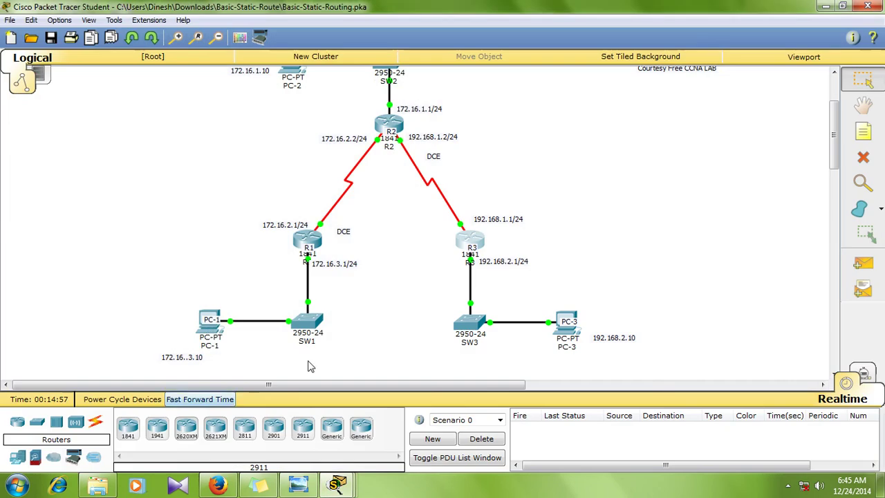